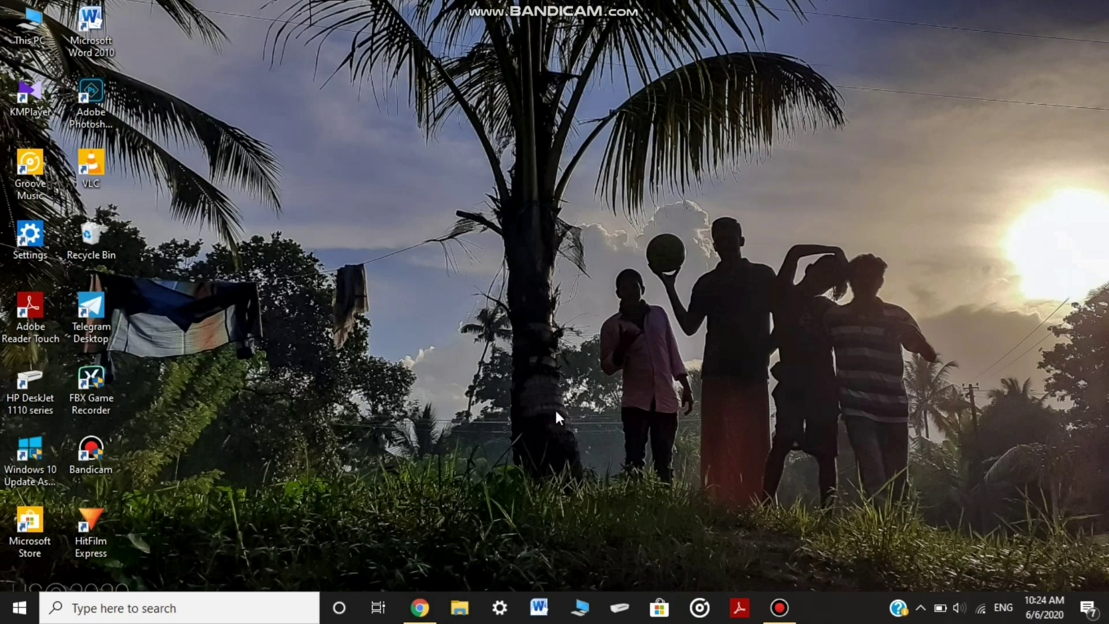
left_click(420, 607)
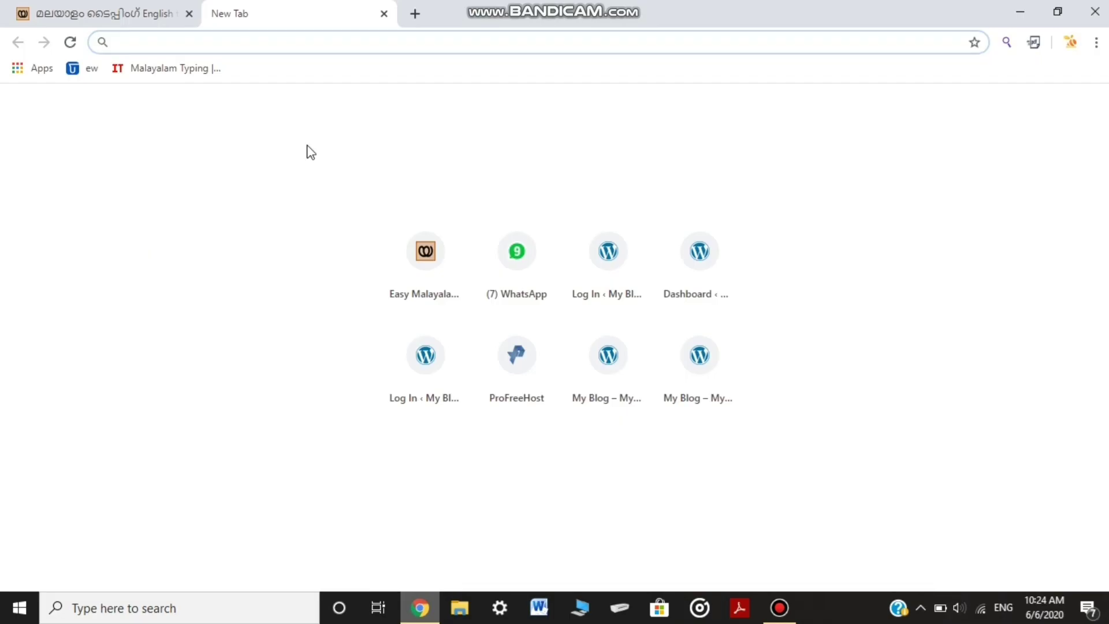
right_click(483, 42)
left_click(515, 151)
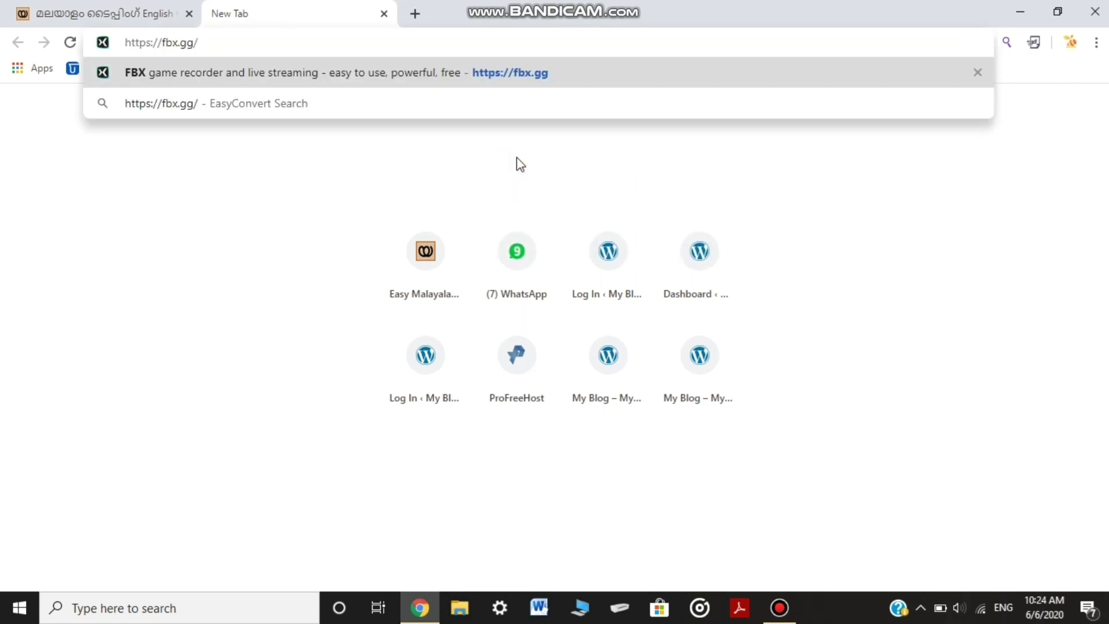
left_click(594, 77)
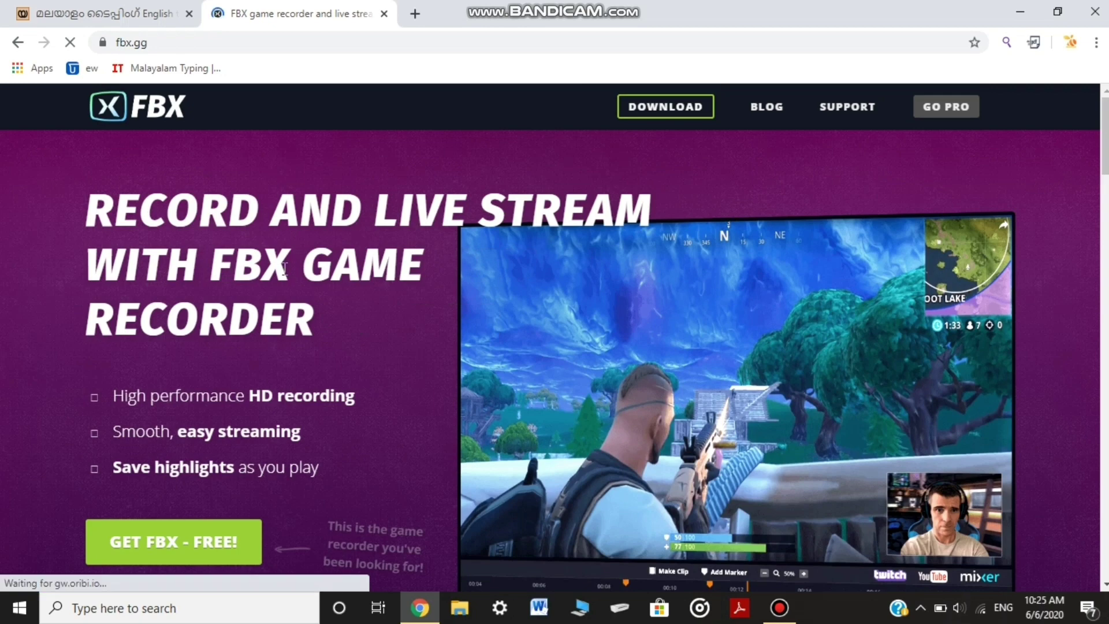
- Review the FBX home page from its feature sections down to the download offer, and minimize the browser
scroll(284, 268, "down", 2)
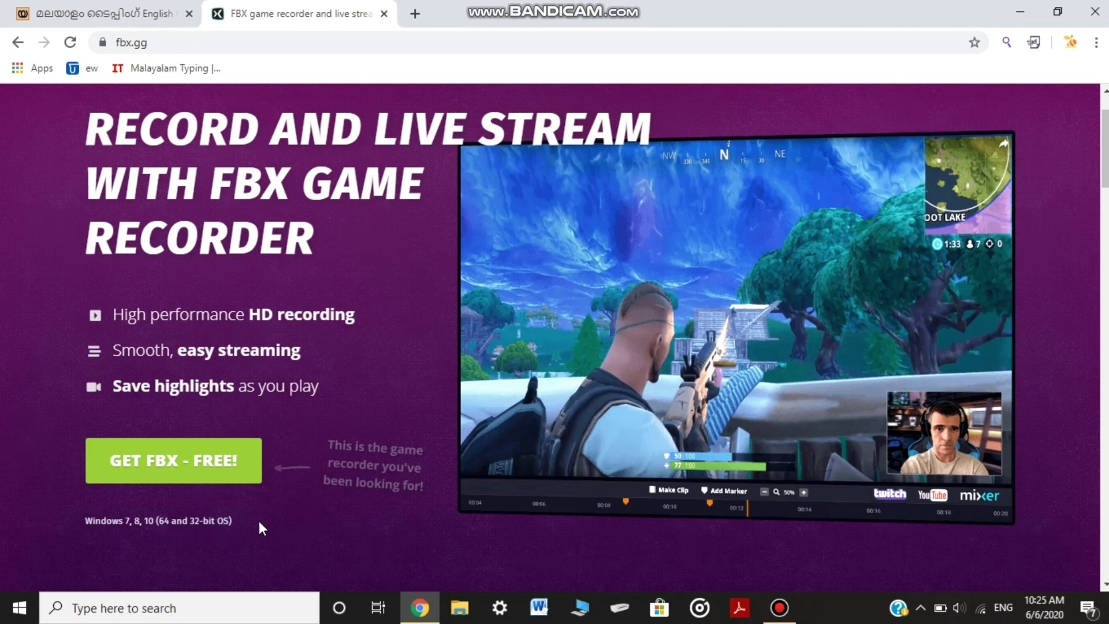
scroll(335, 491, "down", 4)
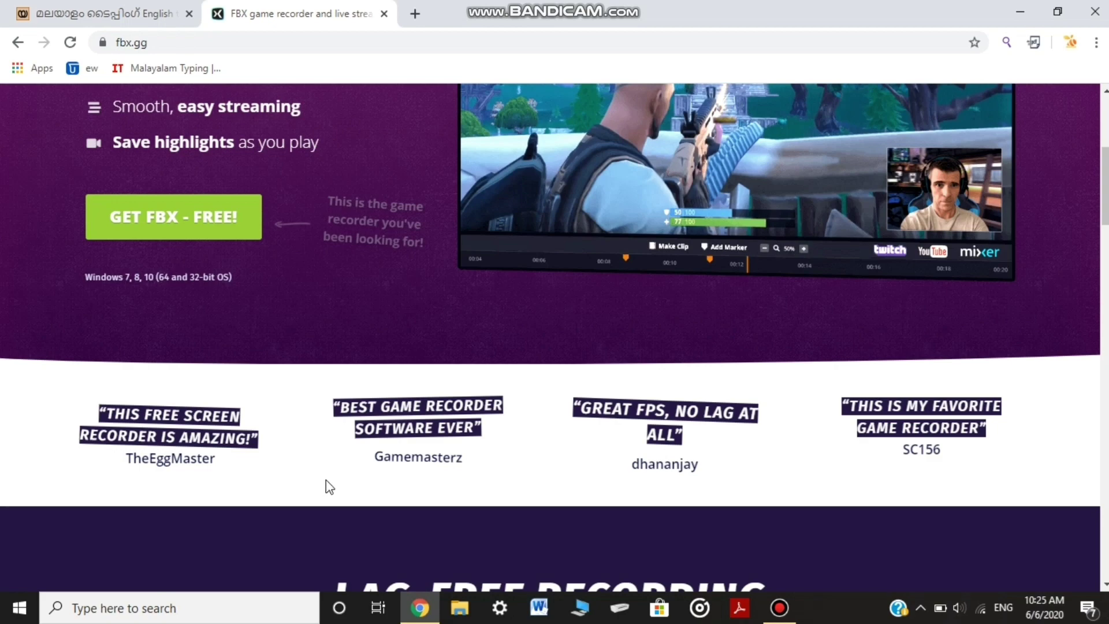
scroll(354, 482, "down", 1)
scroll(354, 485, "down", 3)
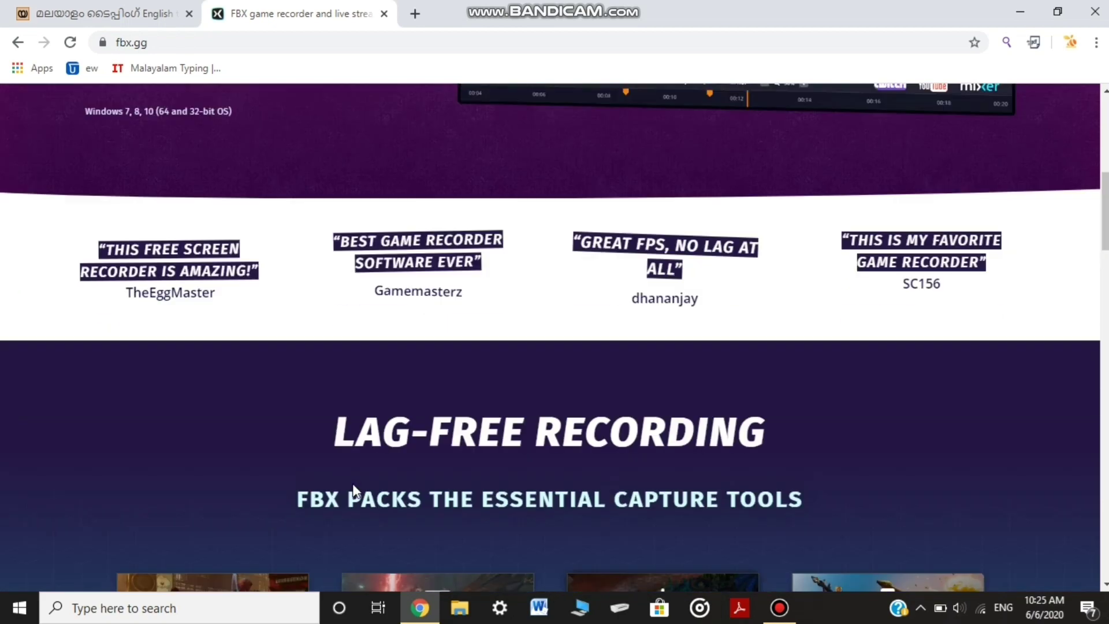
scroll(352, 483, "down", 4)
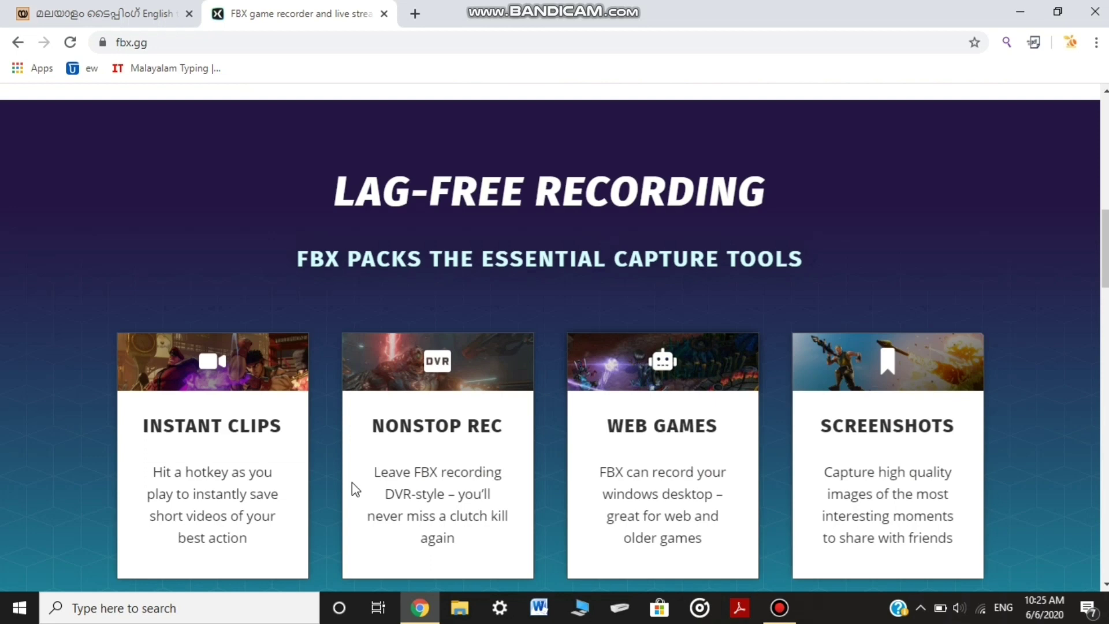
scroll(354, 485, "down", 1)
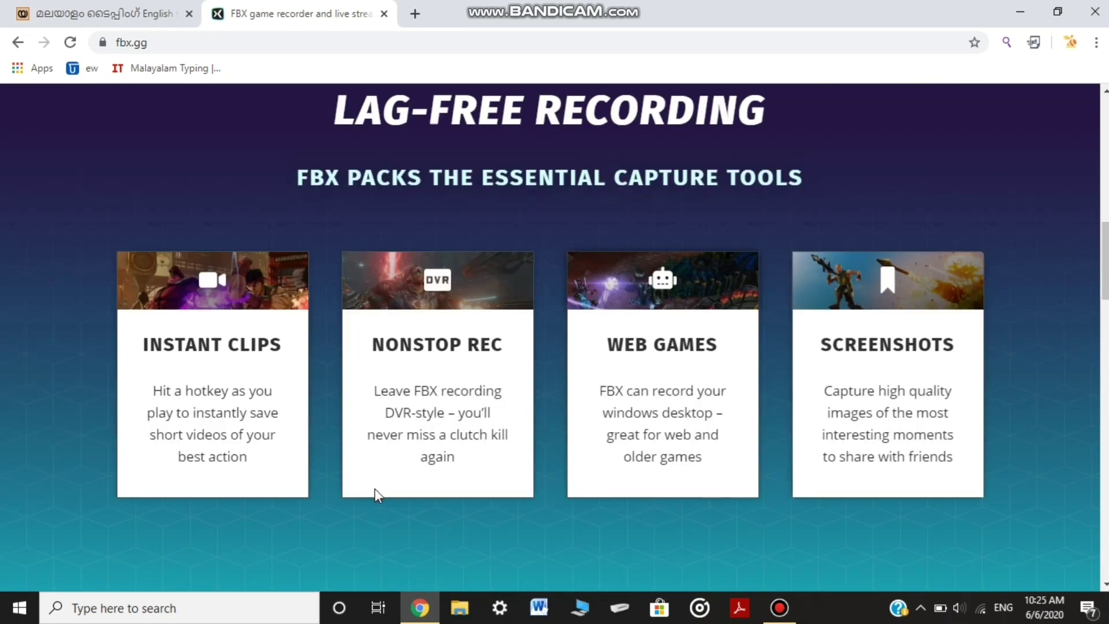
scroll(373, 491, "down", 5)
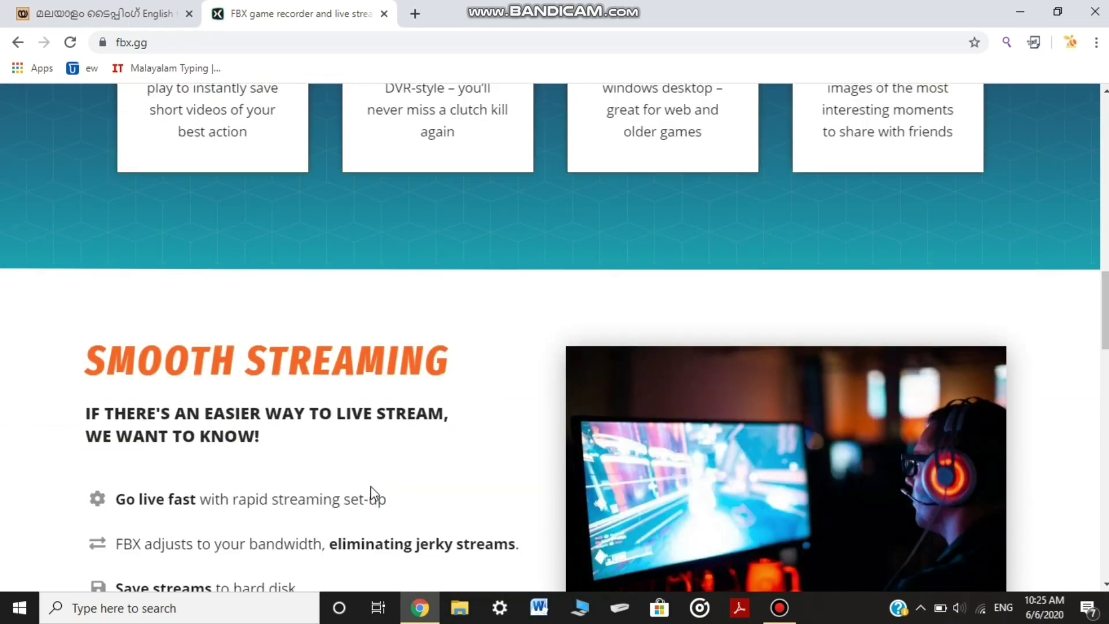
scroll(370, 486, "down", 2)
scroll(373, 494, "down", 5)
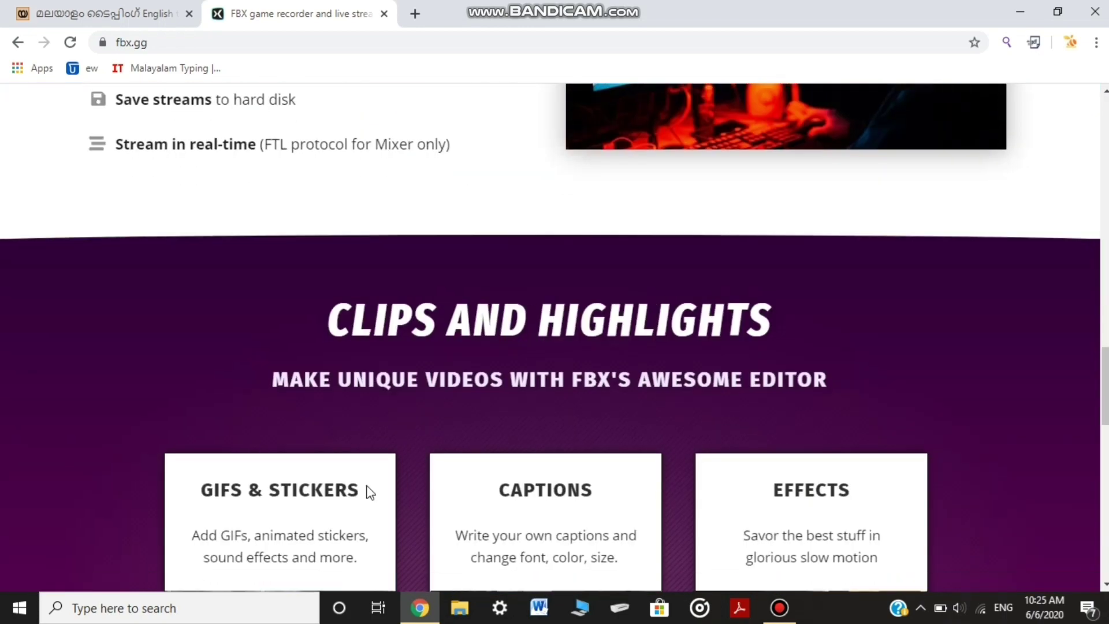
scroll(369, 492, "down", 2)
scroll(364, 484, "down", 2)
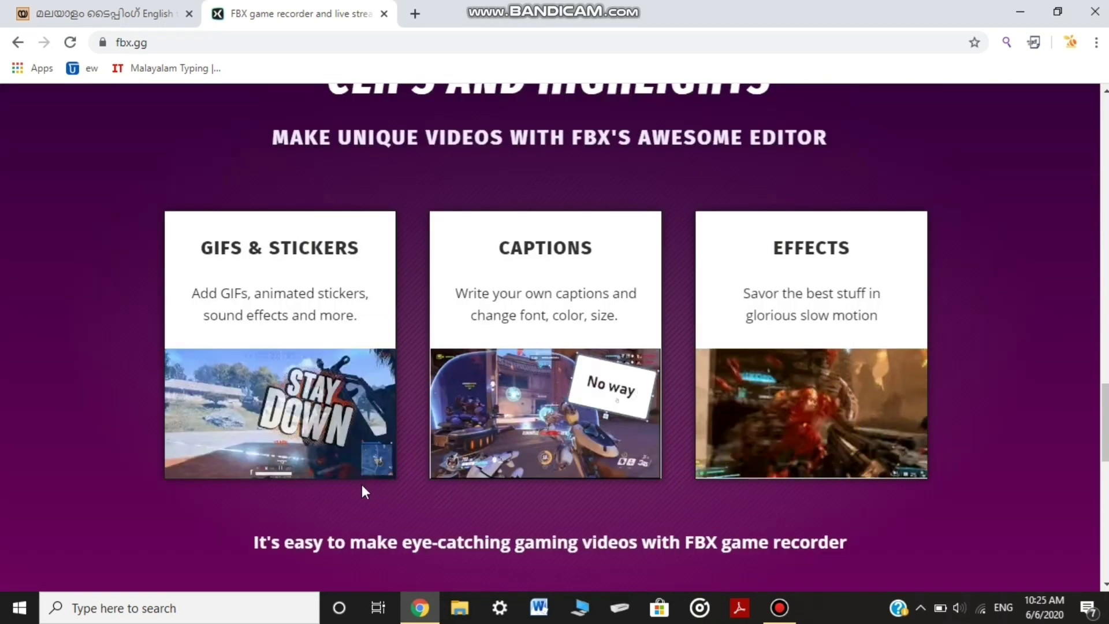
scroll(362, 487, "down", 8)
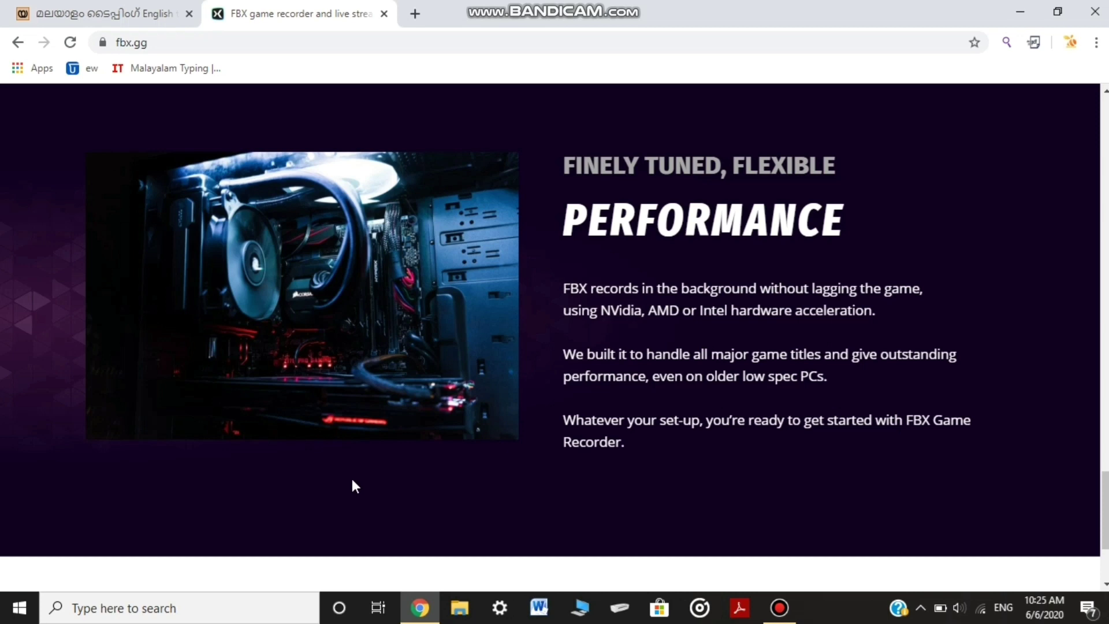
scroll(351, 479, "down", 3)
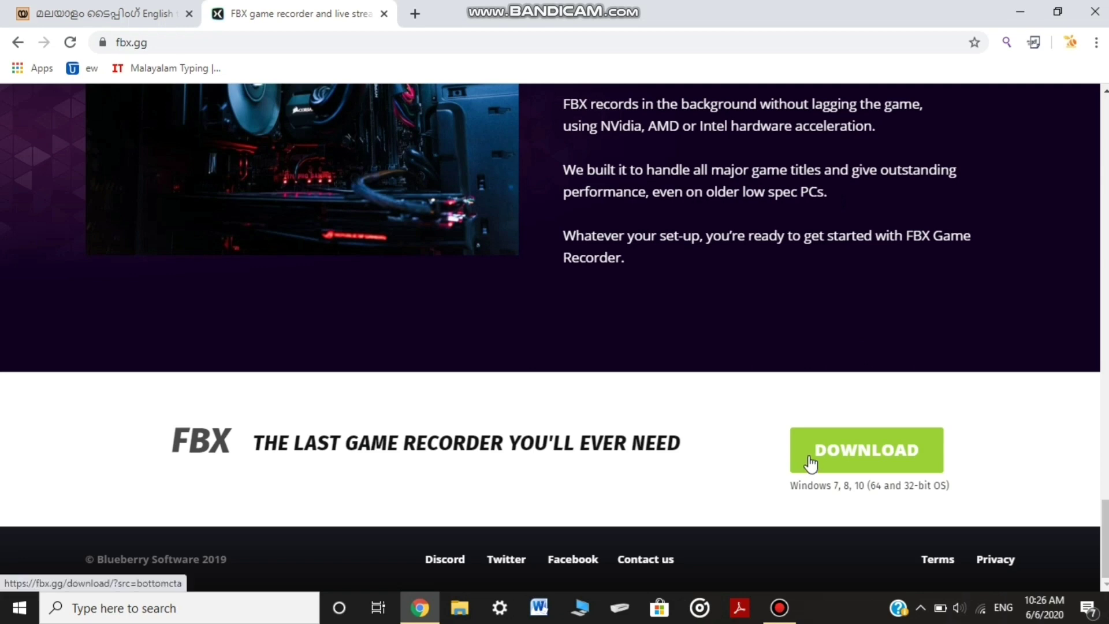
left_click(1017, 13)
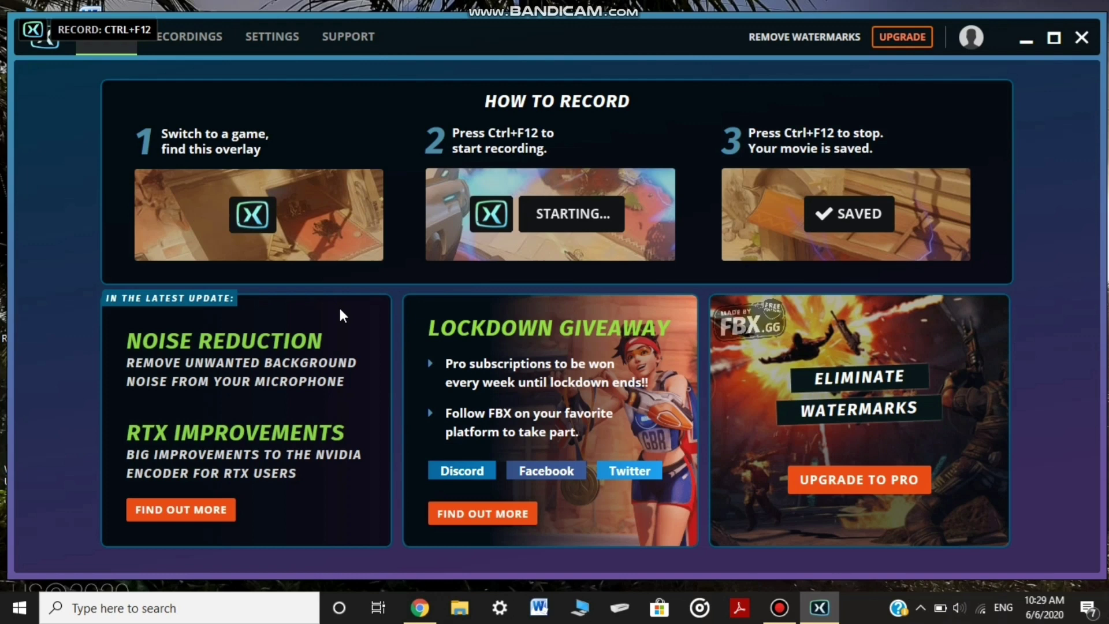
- Open Video24 of May 30 from the FBX recordings and play it at 4x speed
left_click(185, 44)
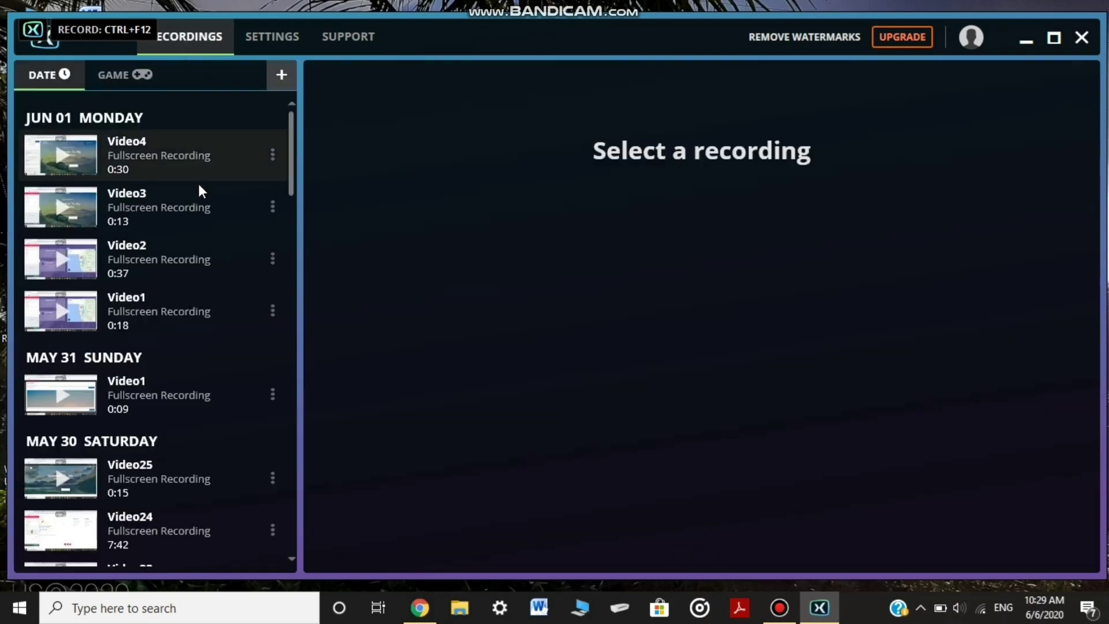
scroll(205, 231, "down", 1)
scroll(211, 277, "down", 5)
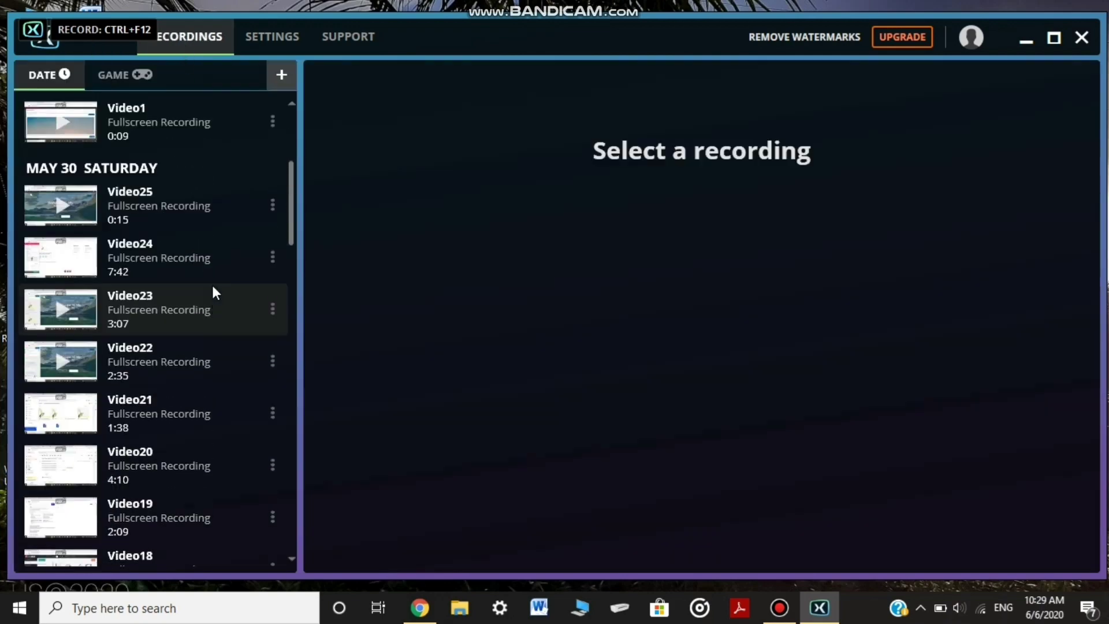
scroll(213, 286, "down", 3)
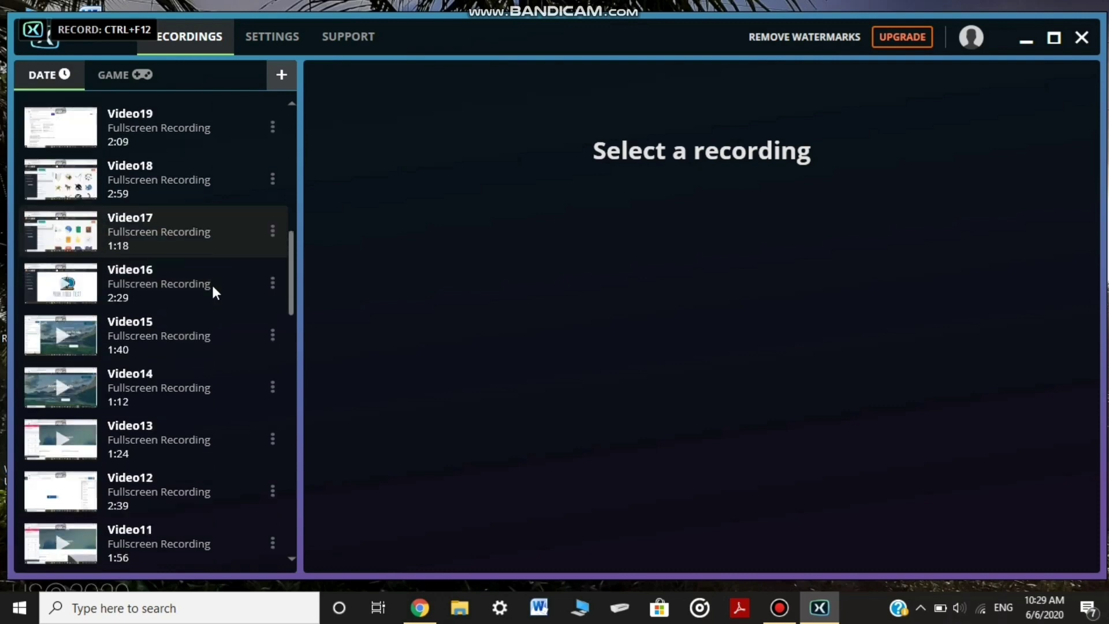
scroll(212, 286, "up", 4)
scroll(213, 292, "up", 2)
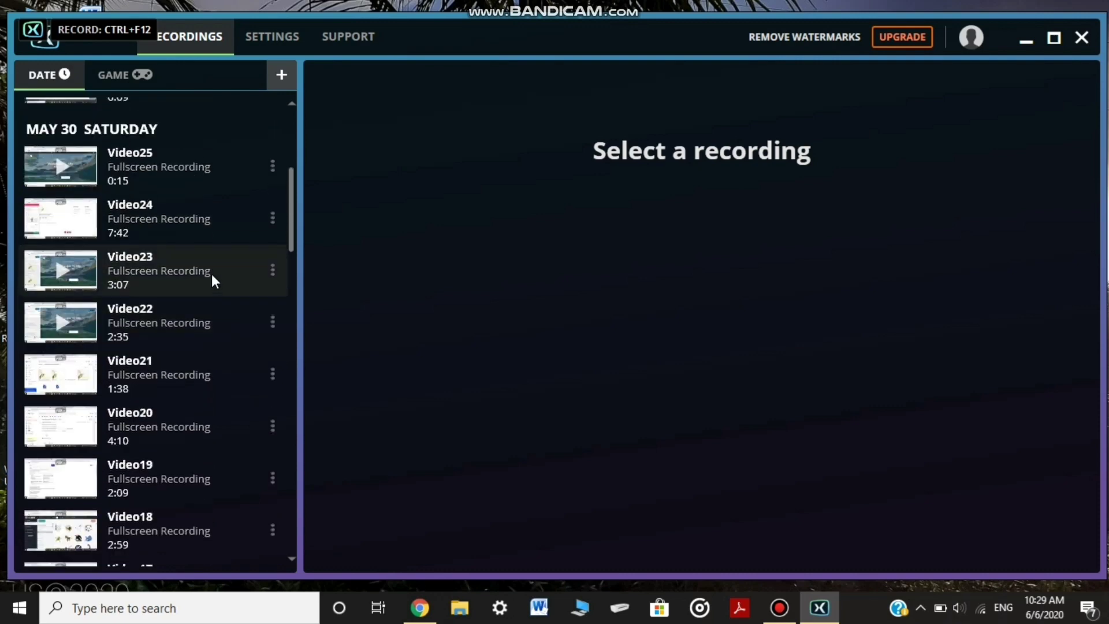
left_click(191, 226)
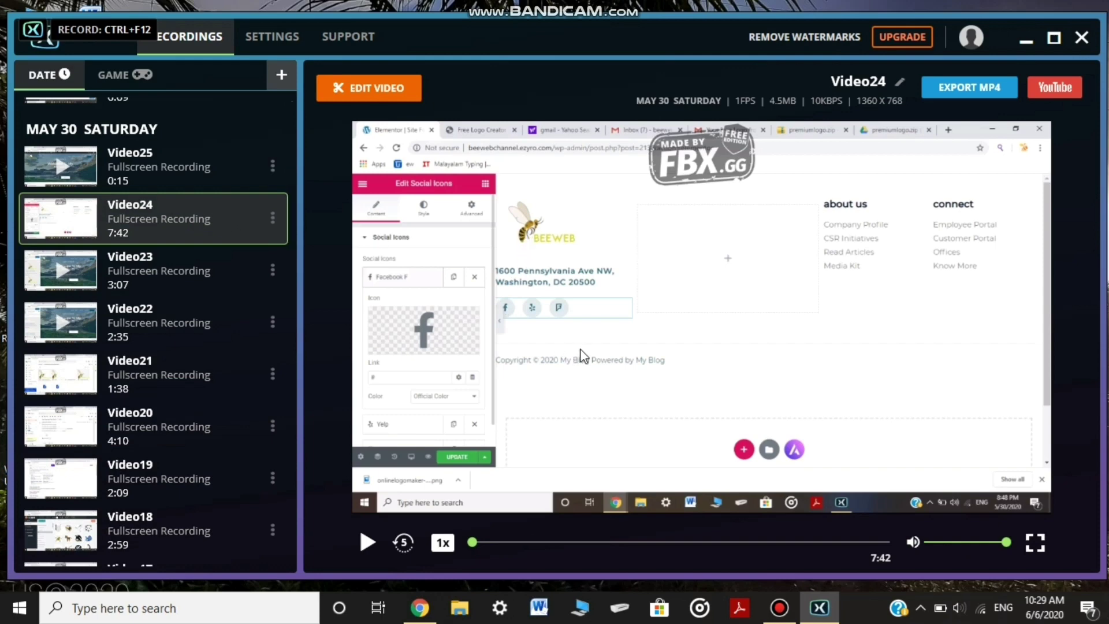
left_click(369, 544)
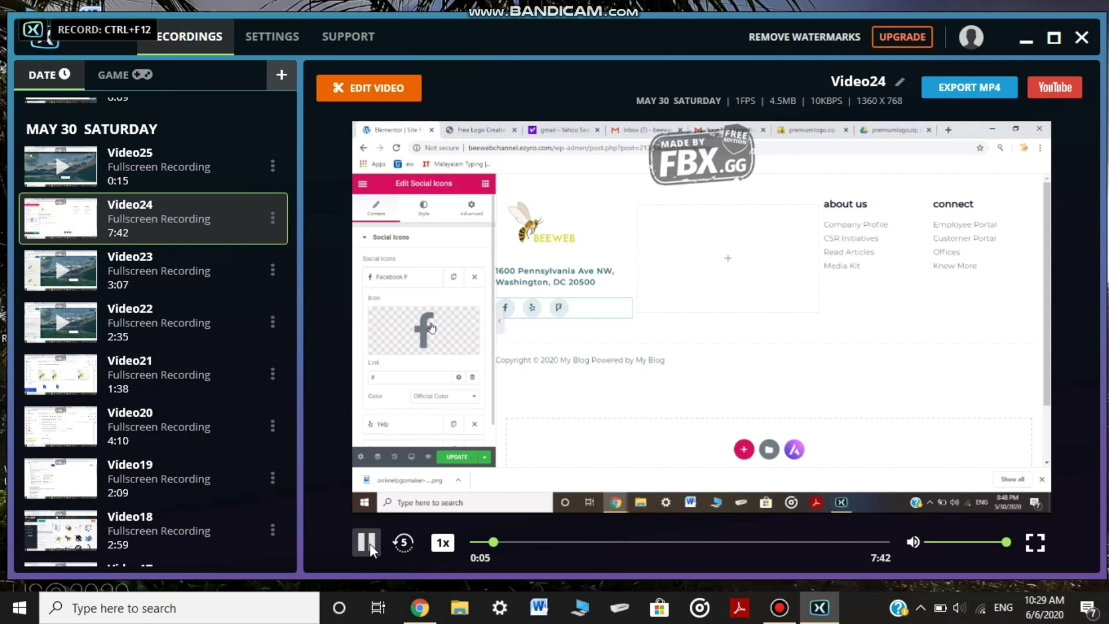
left_click(442, 544)
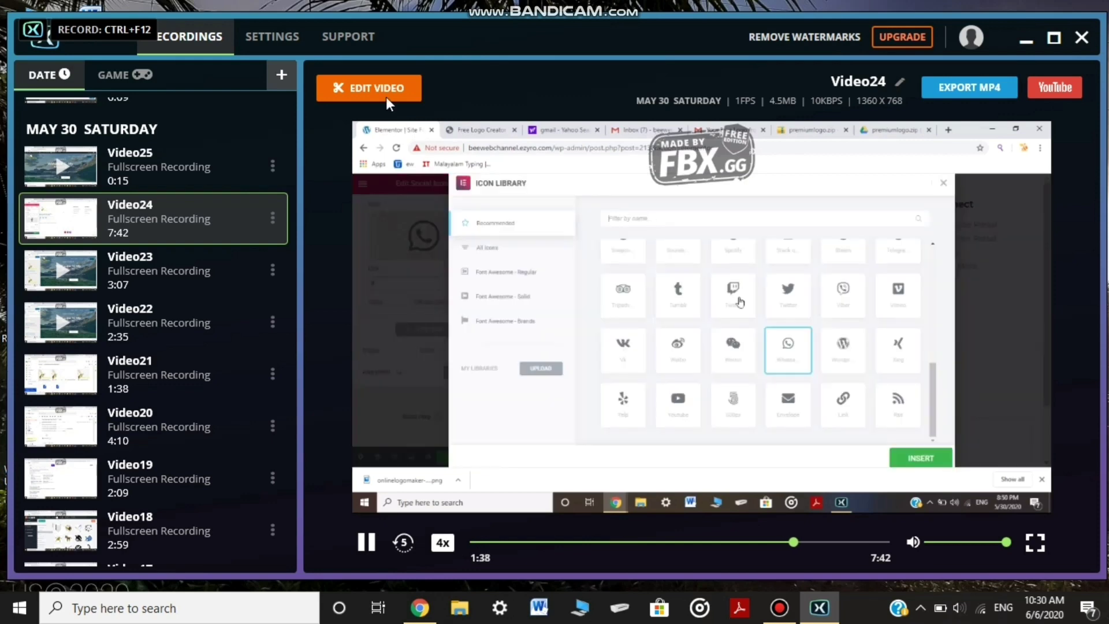
- Open Video24 in the video editor and look through the available stickers
left_click(387, 97)
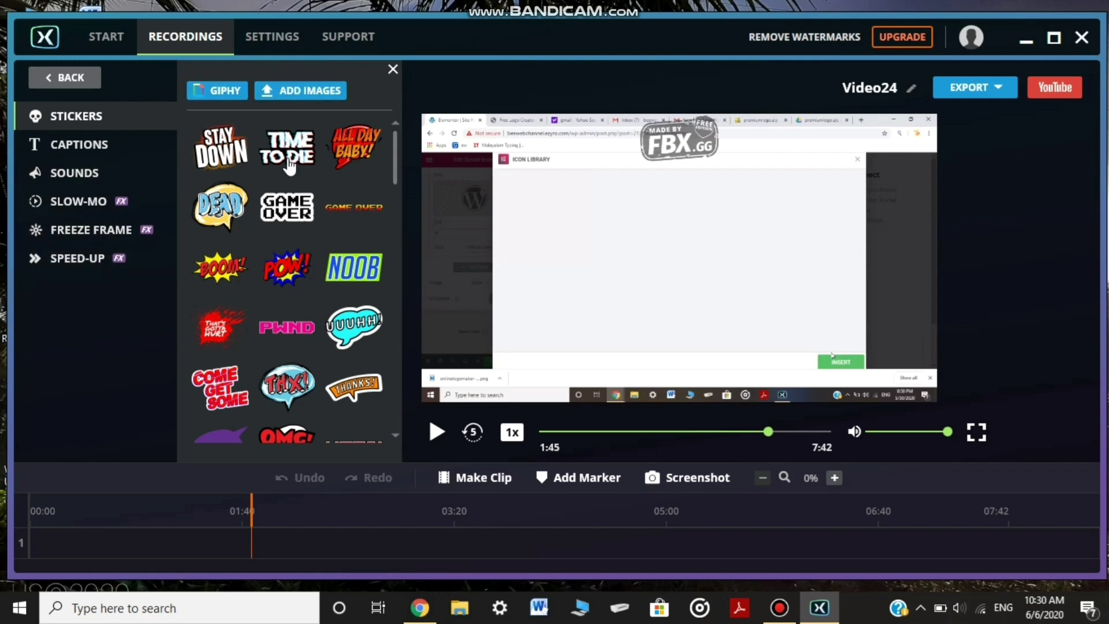
scroll(299, 206, "down", 5)
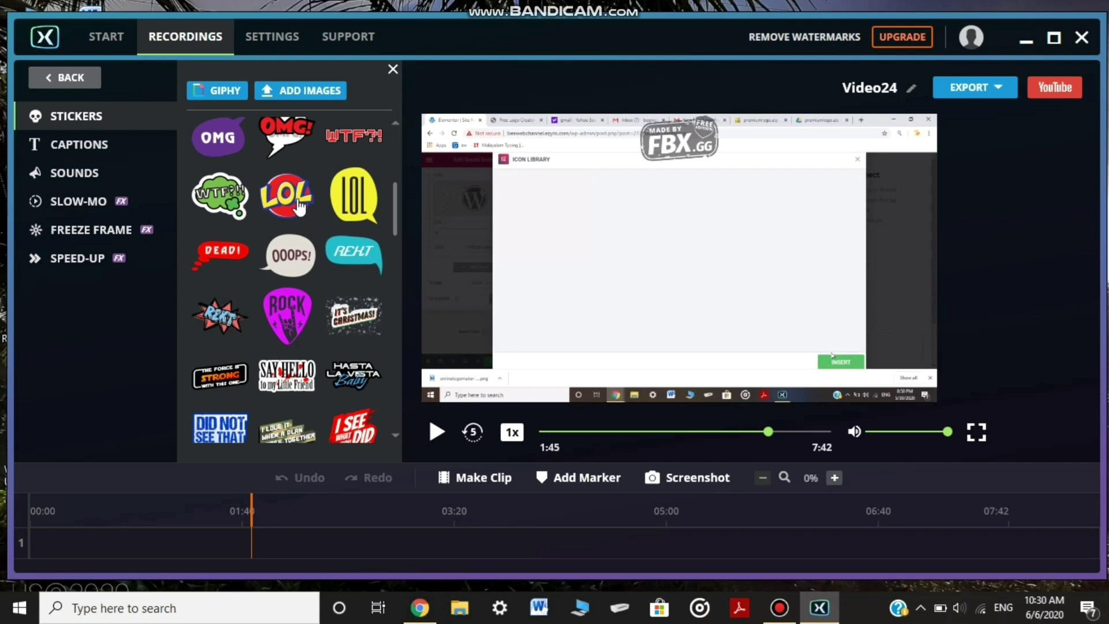
scroll(321, 199, "up", 2)
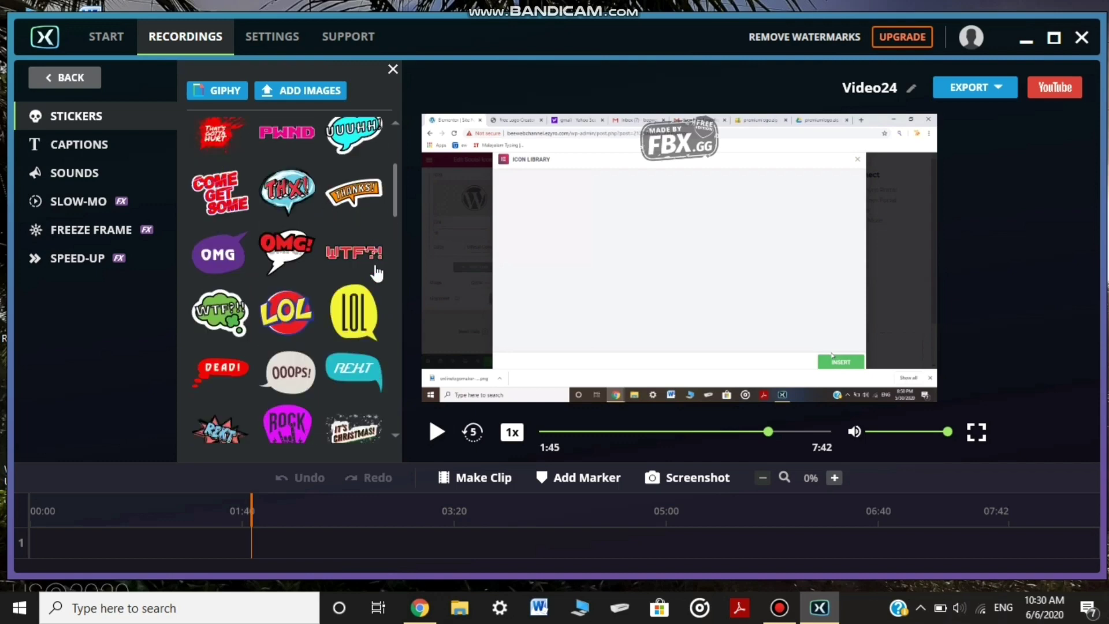
- Make a clip from Video24 with its start moved back to 1:40 and save it
left_click(494, 482)
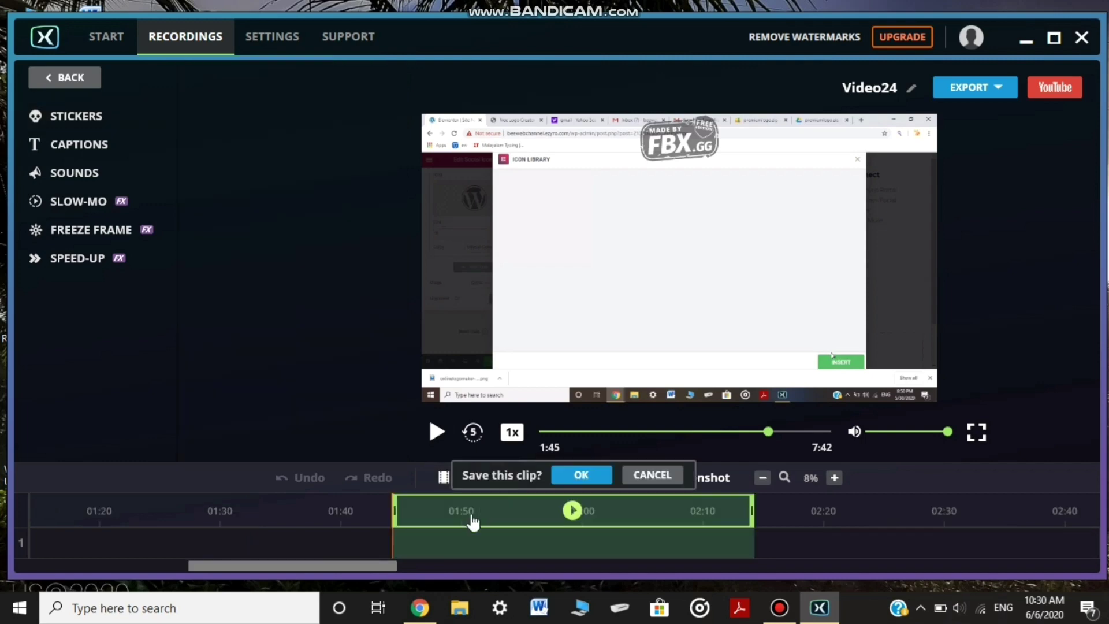
left_click_drag(473, 522, 454, 518)
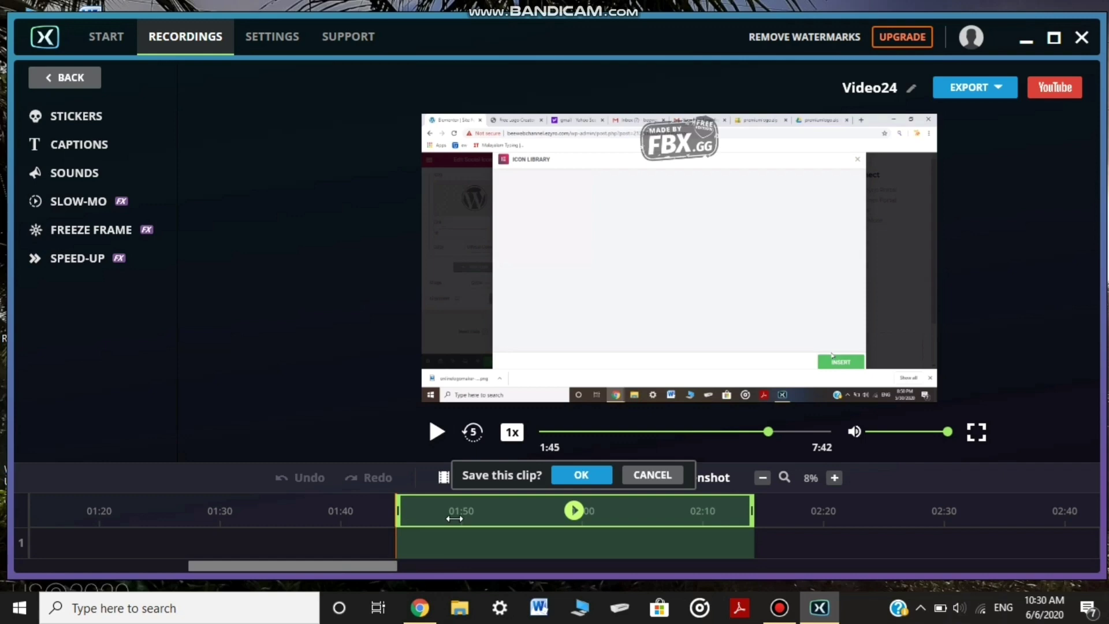
left_click_drag(454, 518, 400, 518)
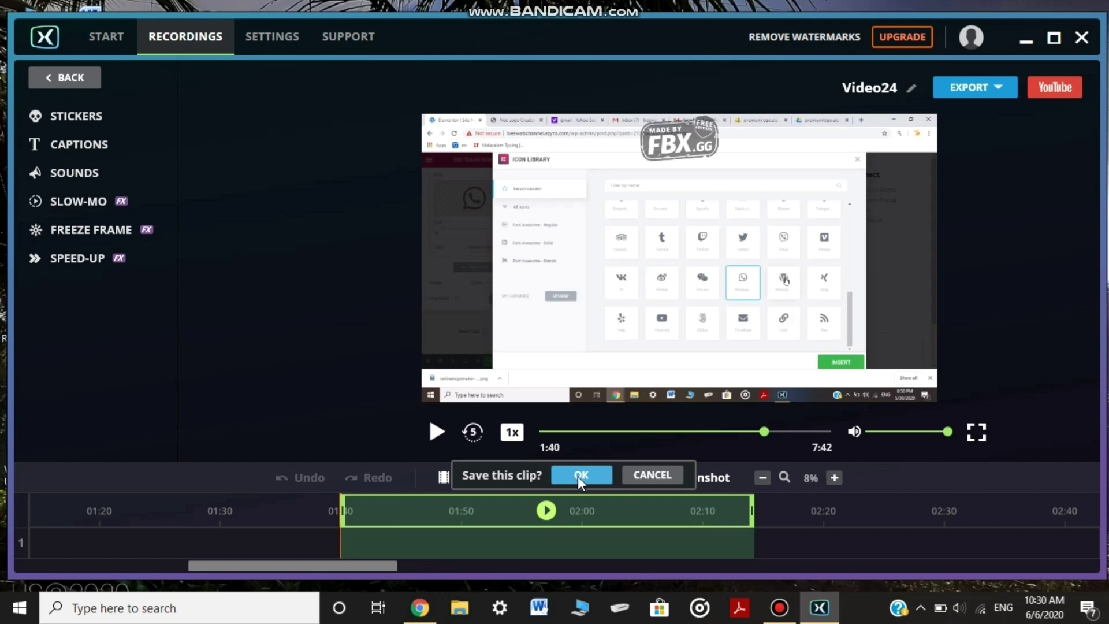
left_click(578, 476)
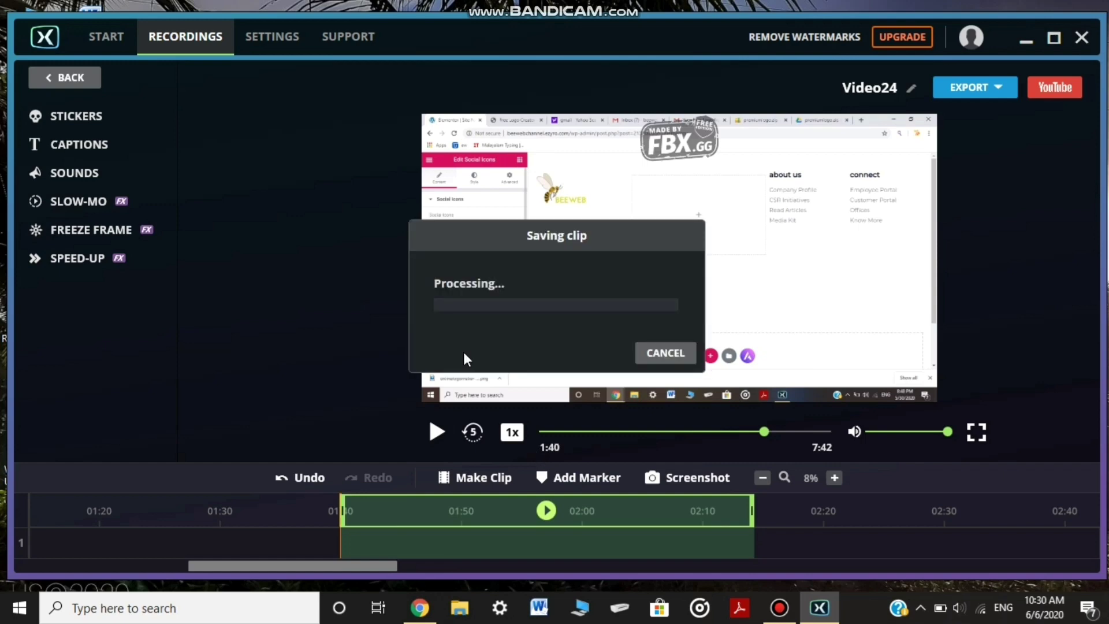
- Examine the capture mode settings and the encoder and resolution choices in the video settings
left_click(275, 41)
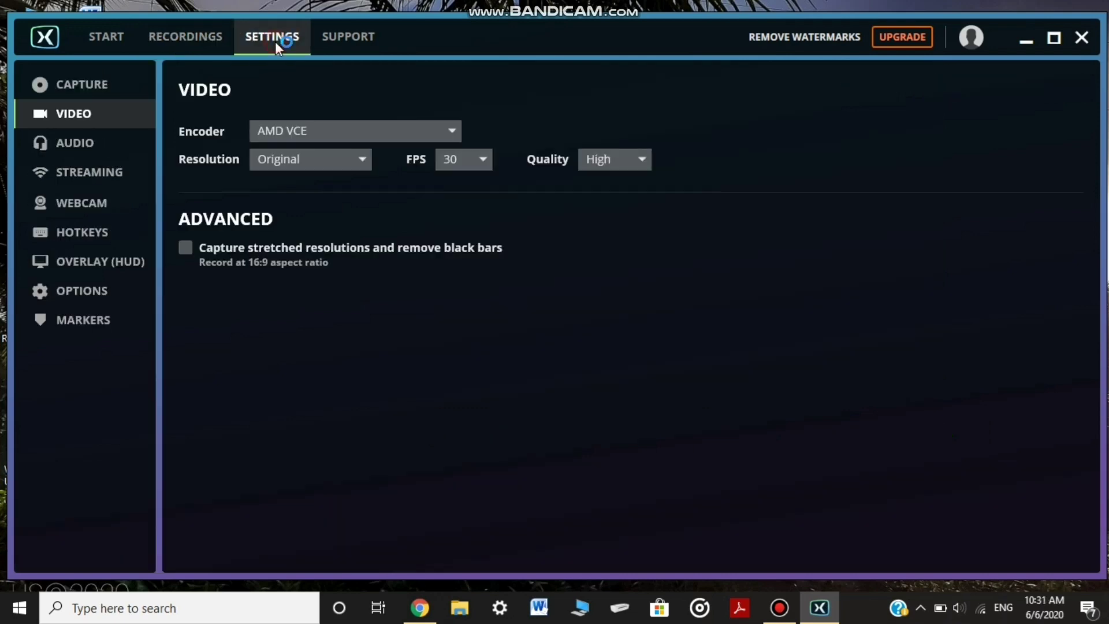
left_click(114, 83)
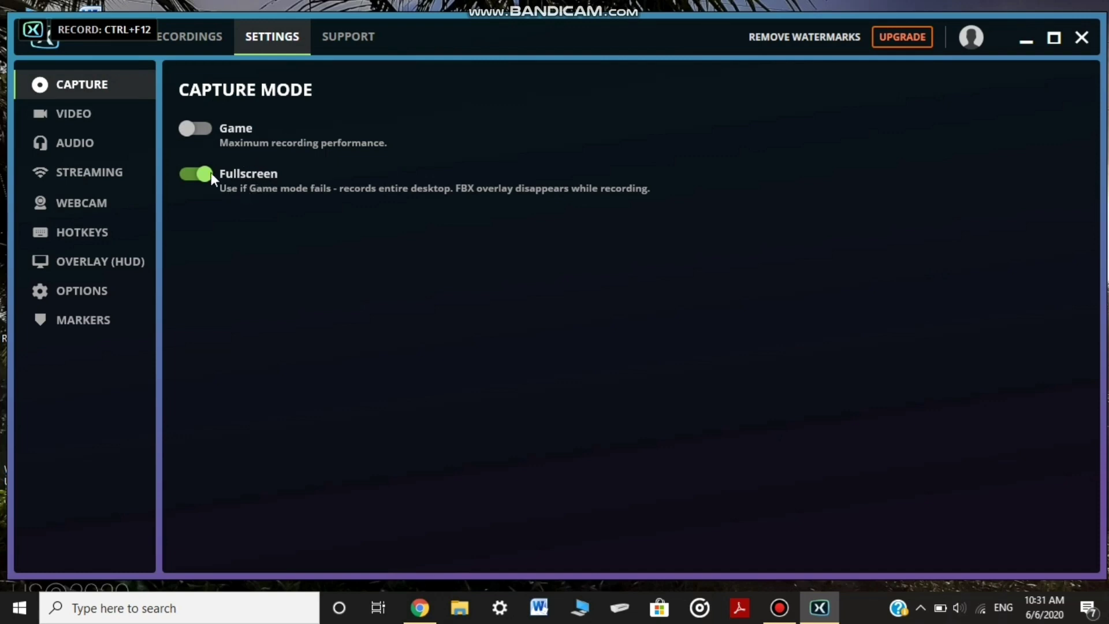
left_click(112, 115)
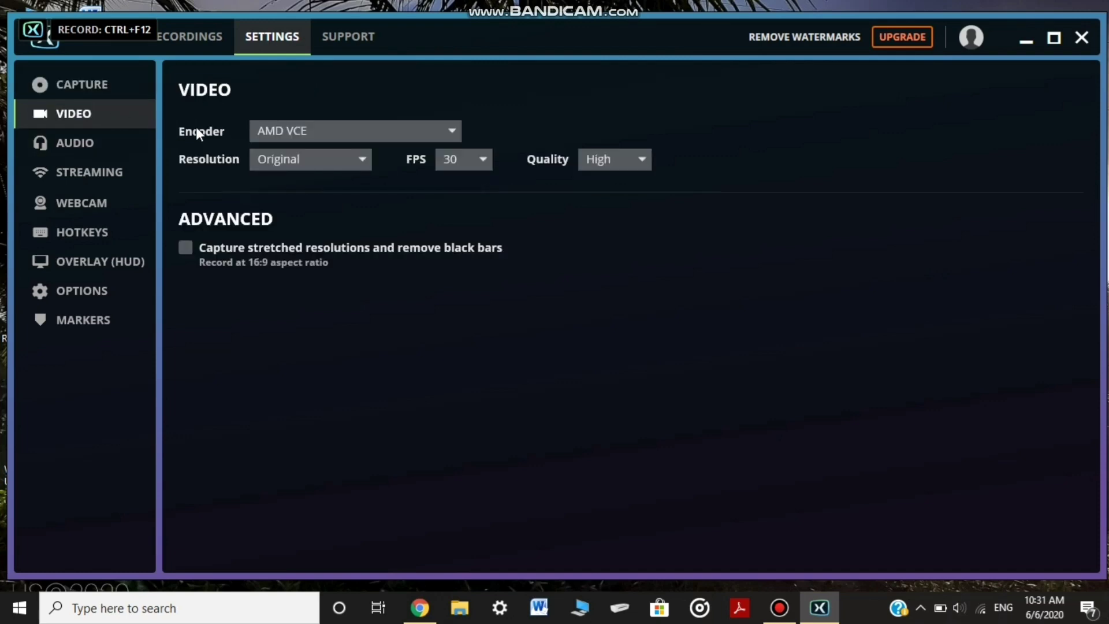
left_click(452, 134)
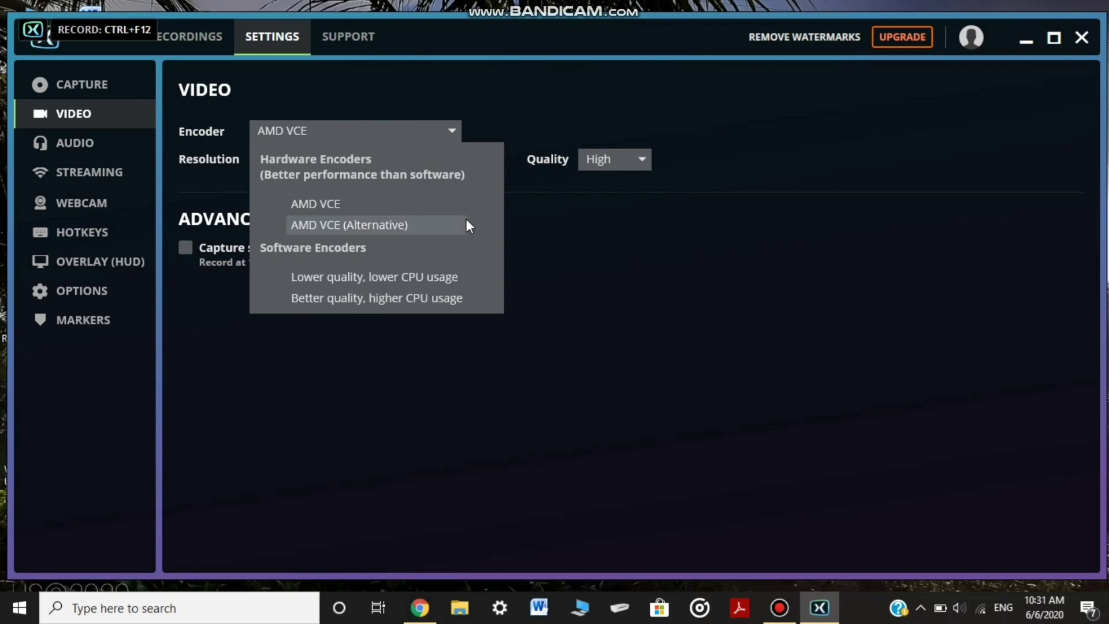
left_click(527, 212)
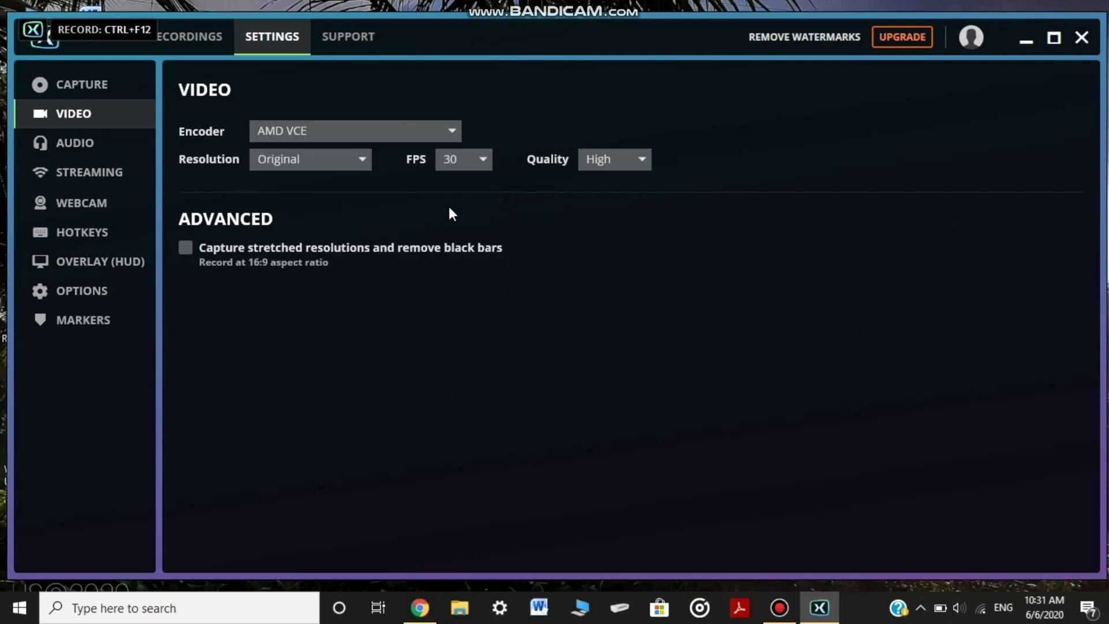
left_click(360, 161)
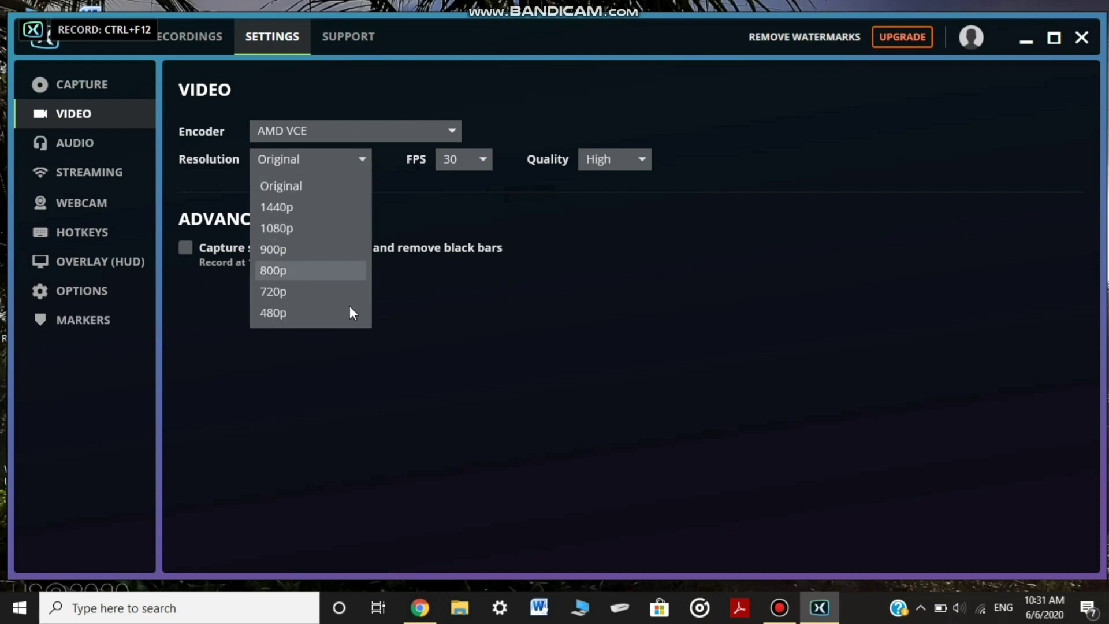
left_click(472, 291)
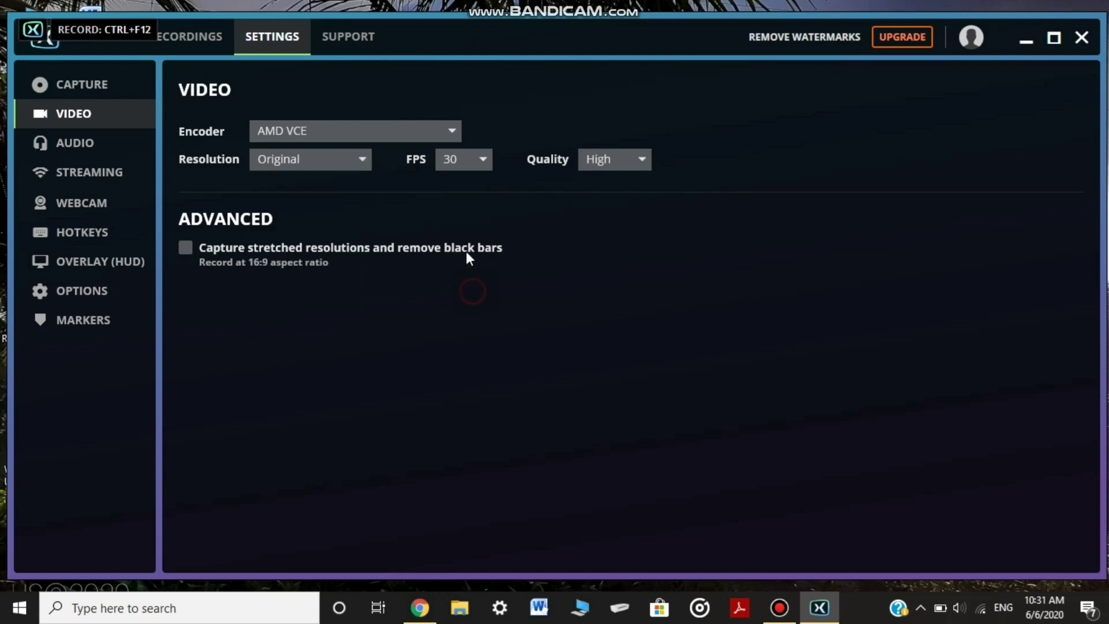
- Examine the available frame rate and quality choices in the video settings
left_click(483, 155)
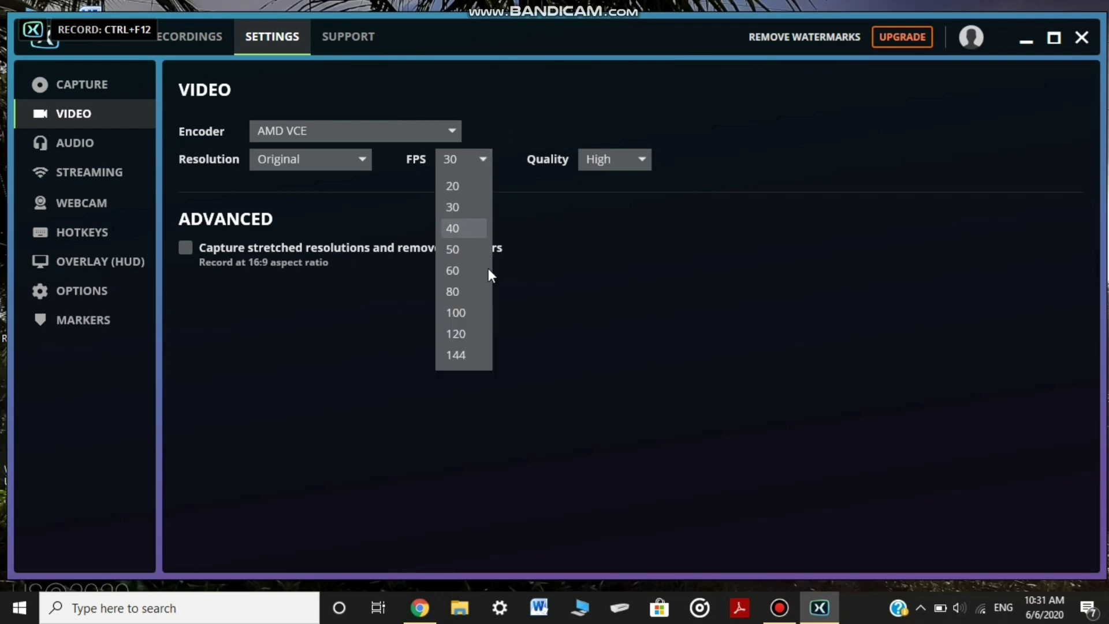
left_click(564, 252)
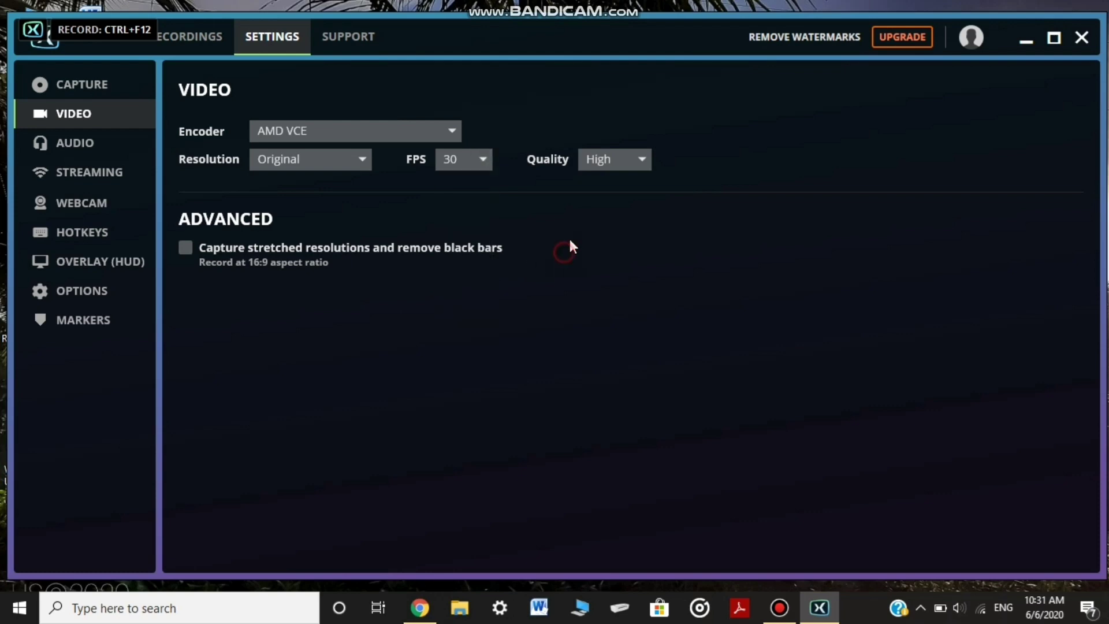
left_click(639, 156)
left_click(697, 233)
- Enable microphone recording with the default device in the audio settings, and switch desktop sound off and back on
left_click(122, 146)
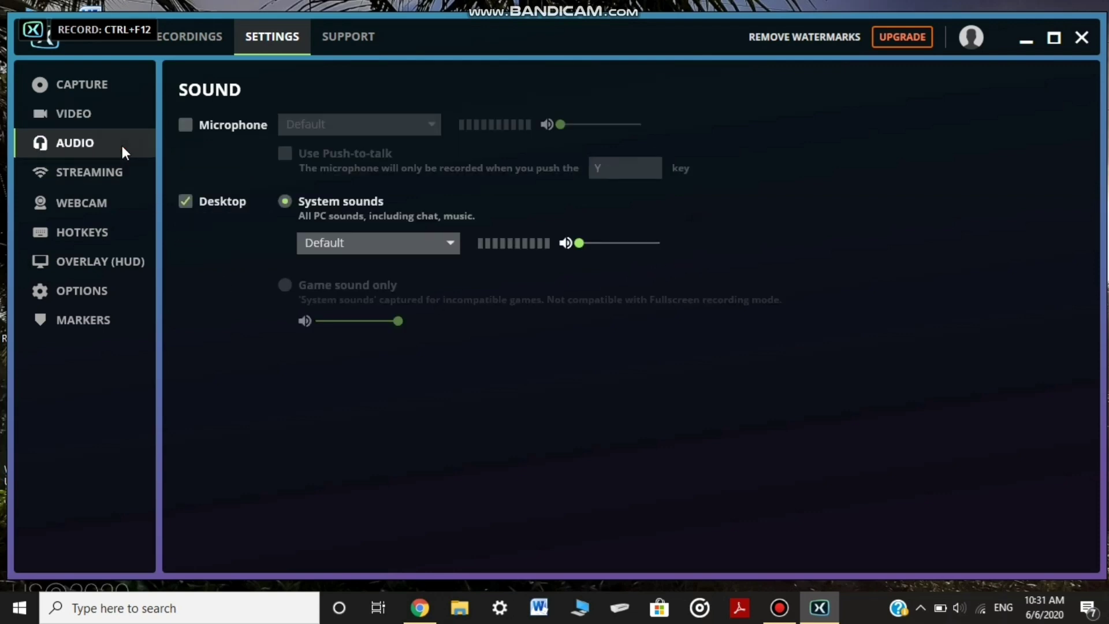
left_click(186, 124)
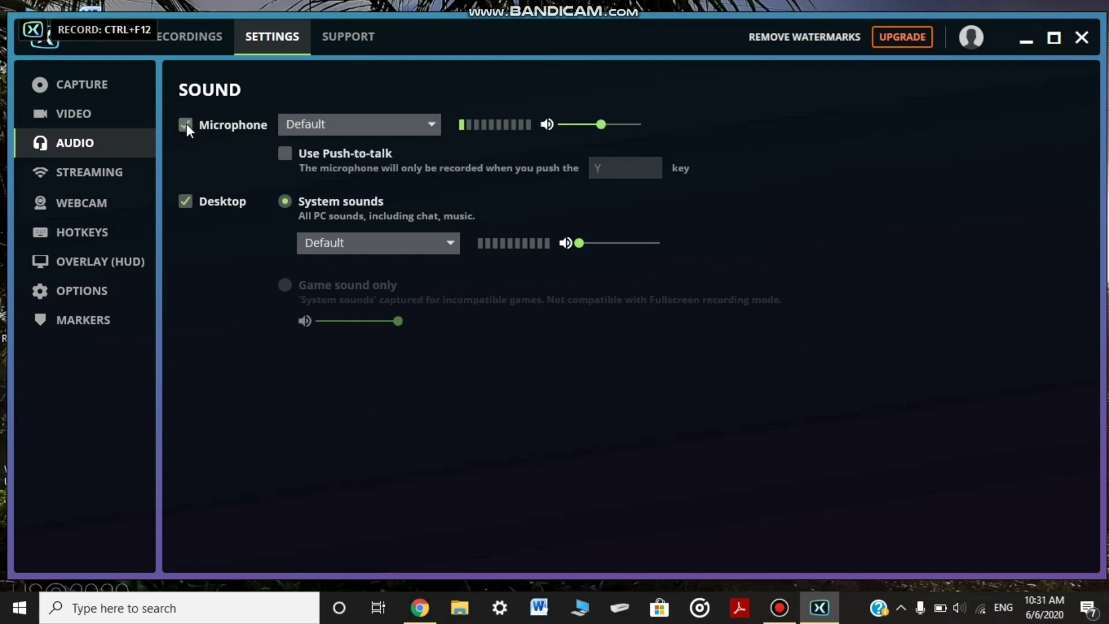
left_click(435, 126)
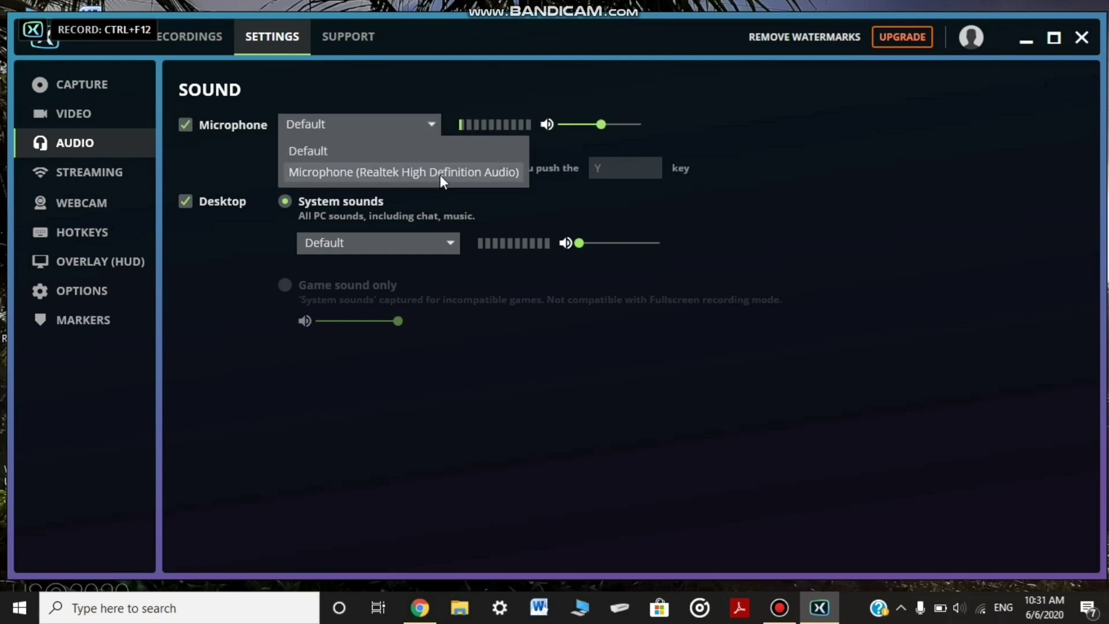
left_click(664, 136)
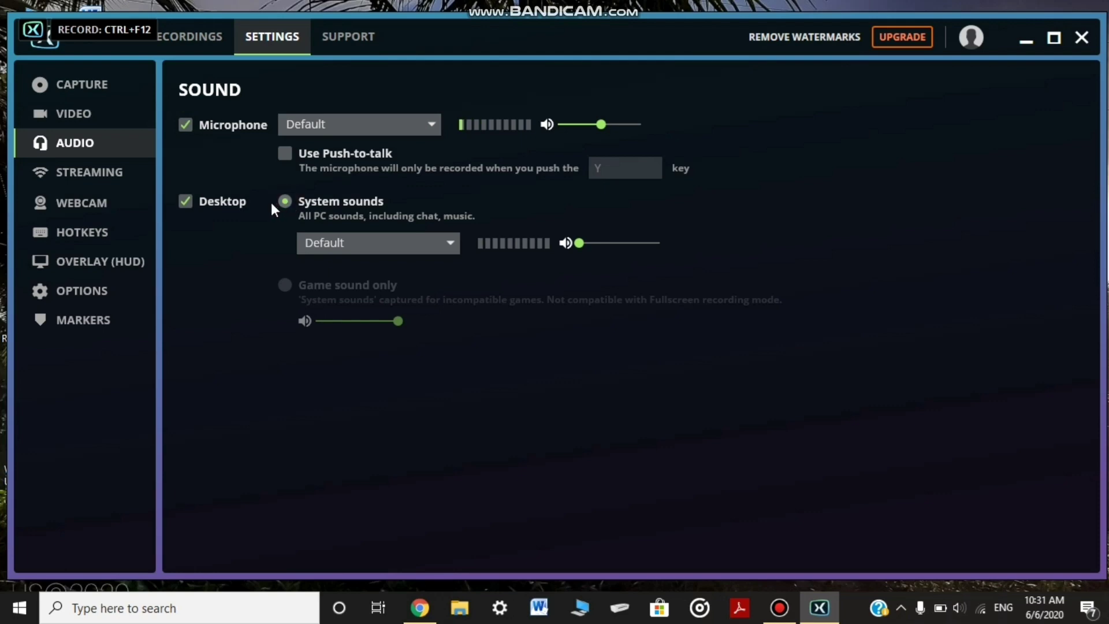
left_click(187, 194)
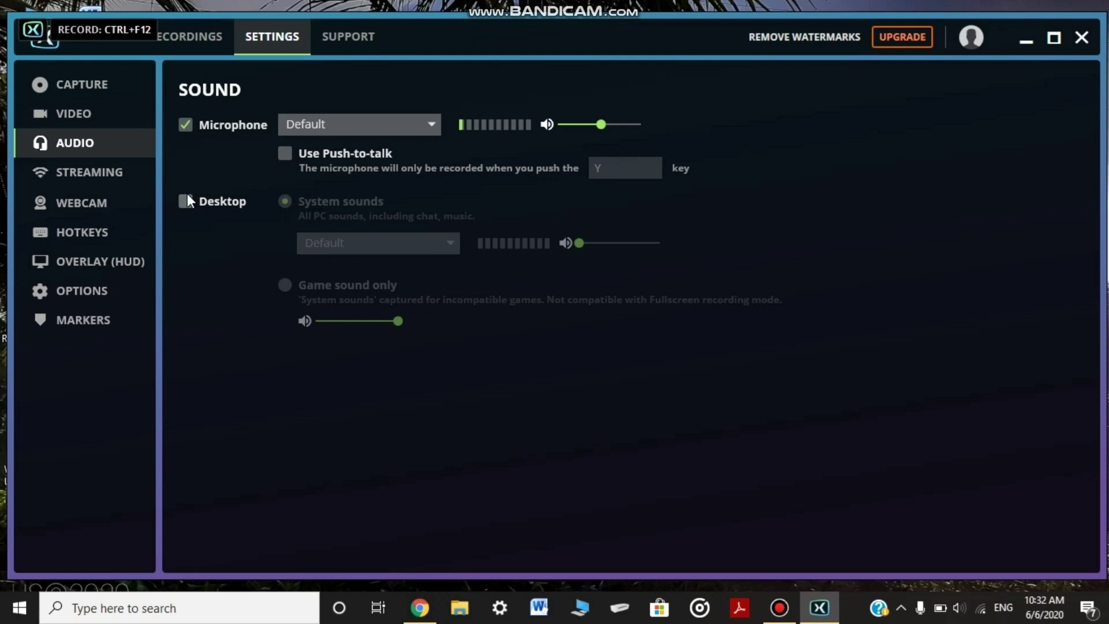
left_click(188, 196)
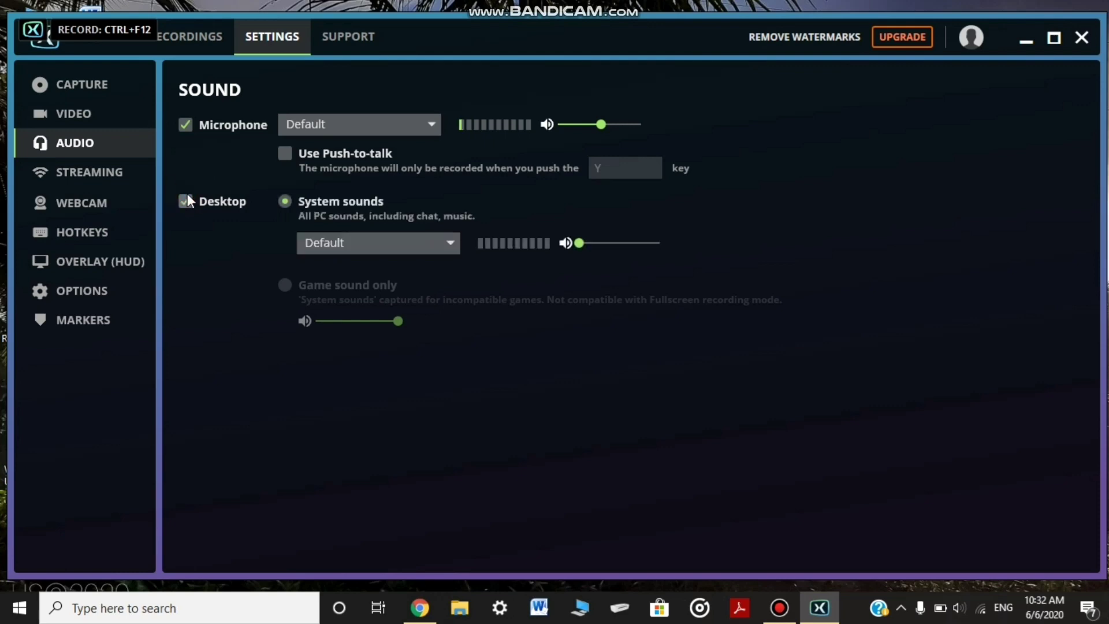
- Activate streaming (beta), and check the webcam options by turning webcam recording on and off again
left_click(118, 171)
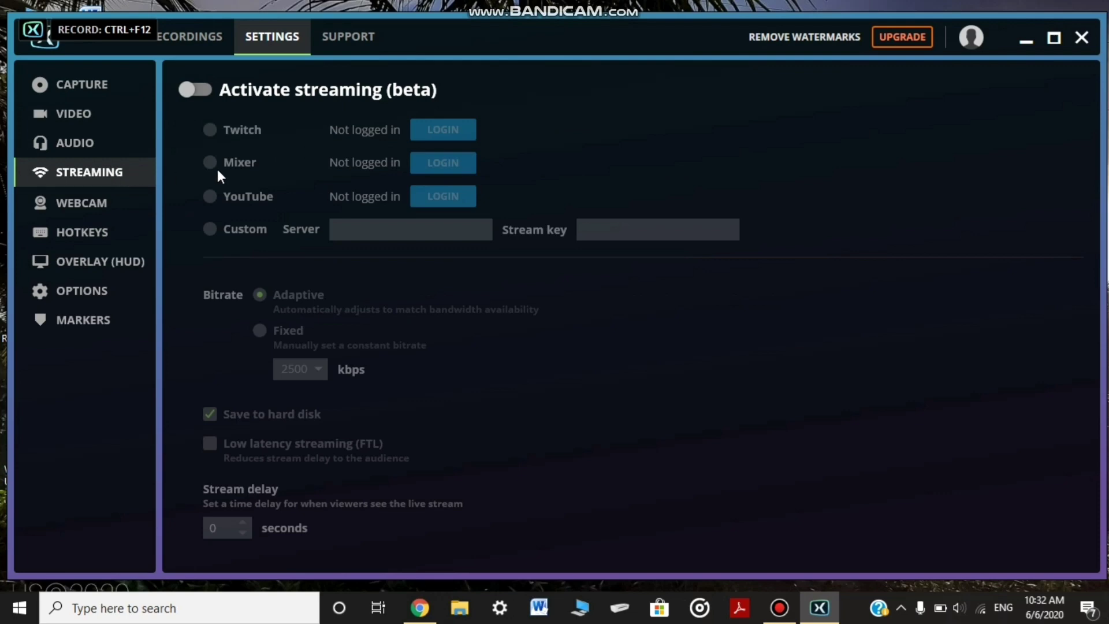
left_click(198, 92)
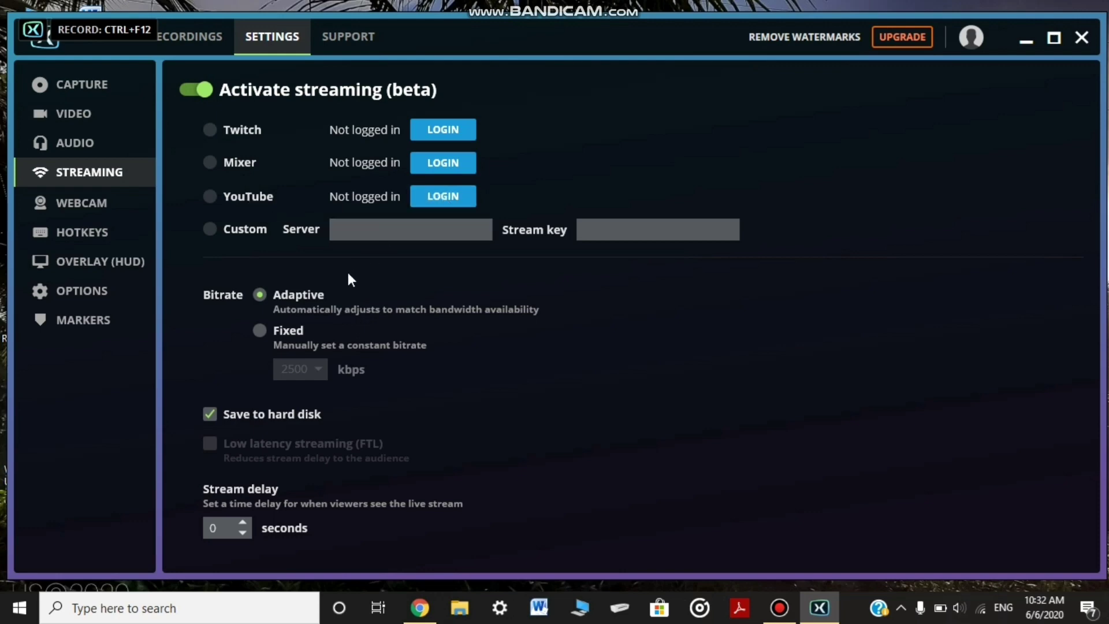
left_click(98, 208)
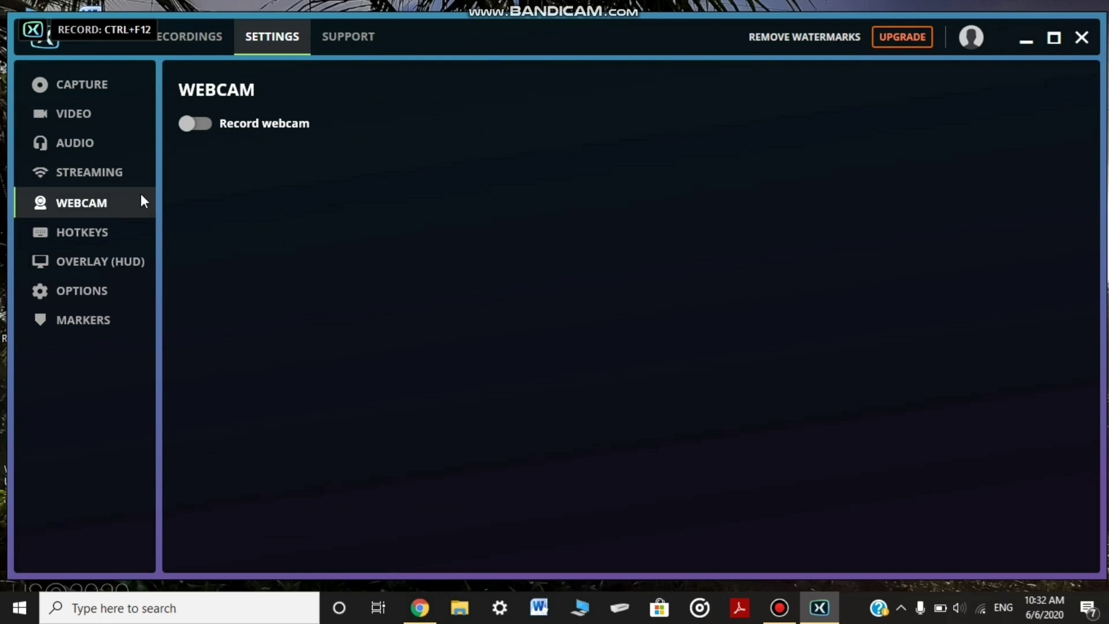
left_click(199, 125)
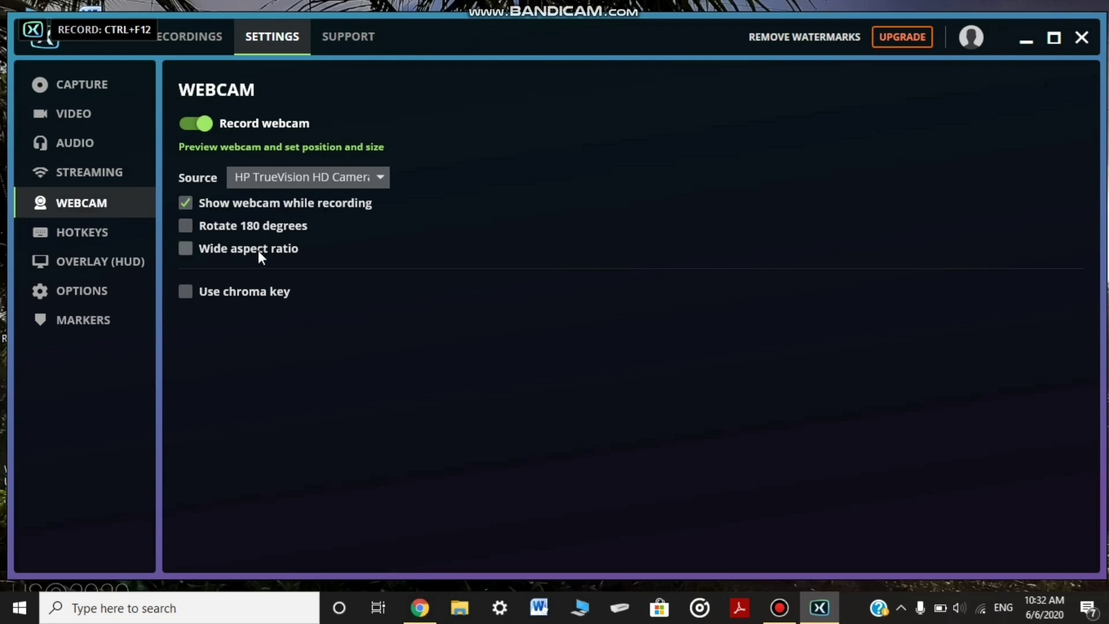
left_click(198, 124)
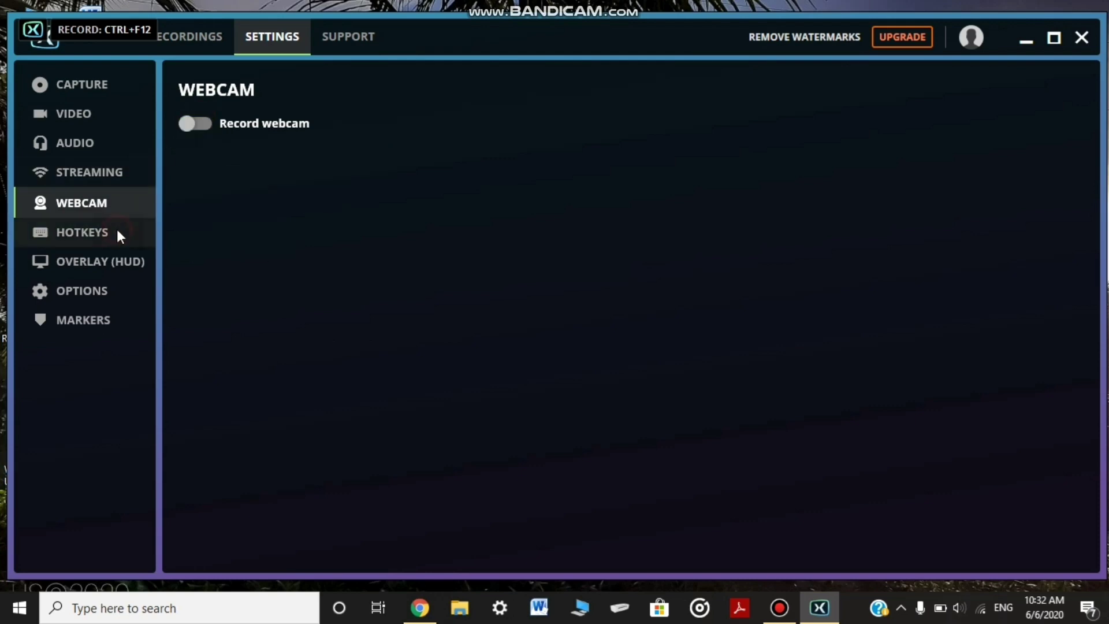
- Examine the hotkeys for starting and pausing a recording, saving clips and screenshots, and adding markers
left_click(116, 228)
left_click(373, 120)
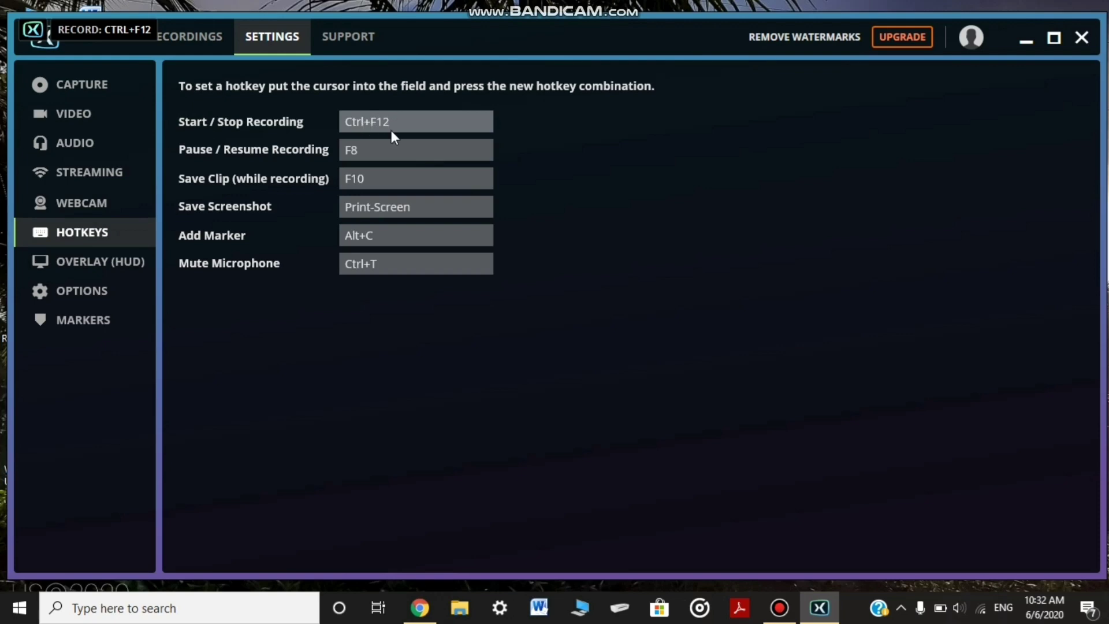
left_click(388, 150)
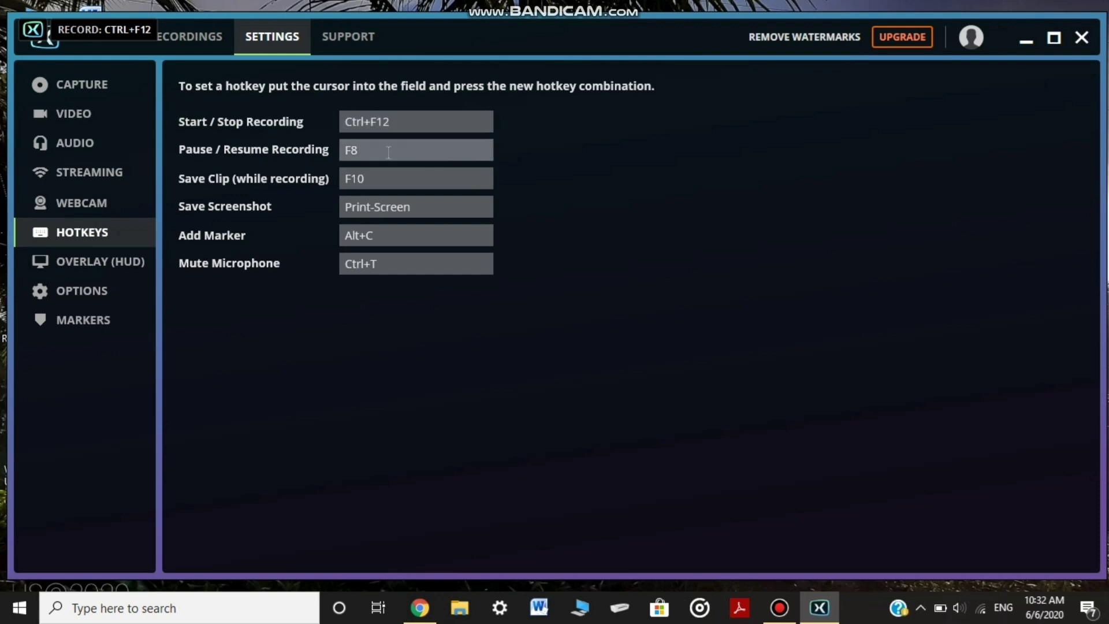
left_click(393, 170)
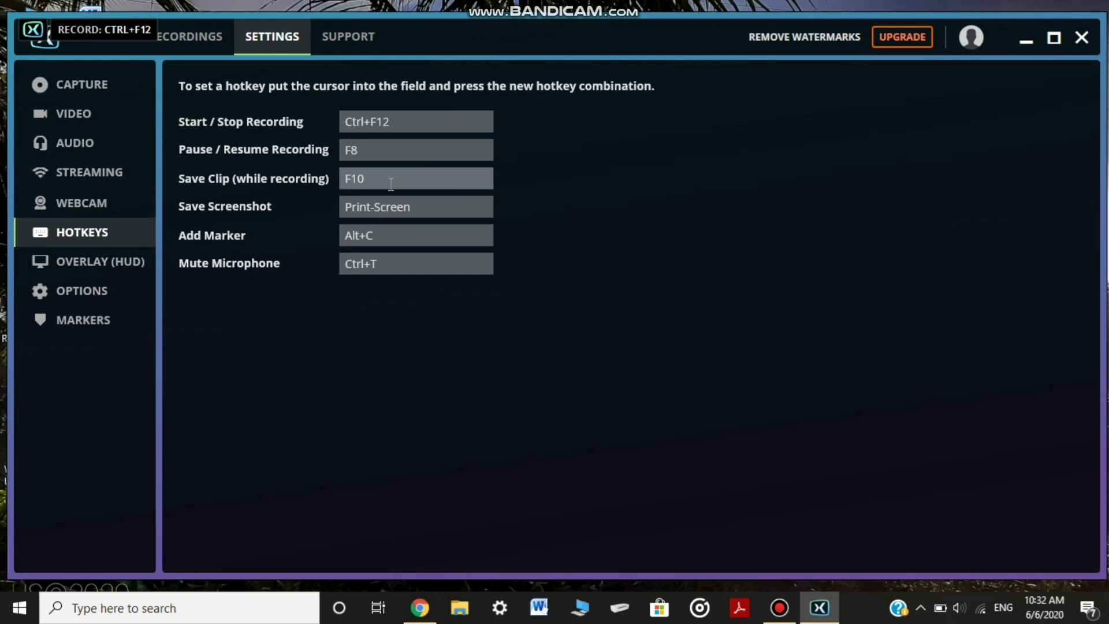
left_click(420, 206)
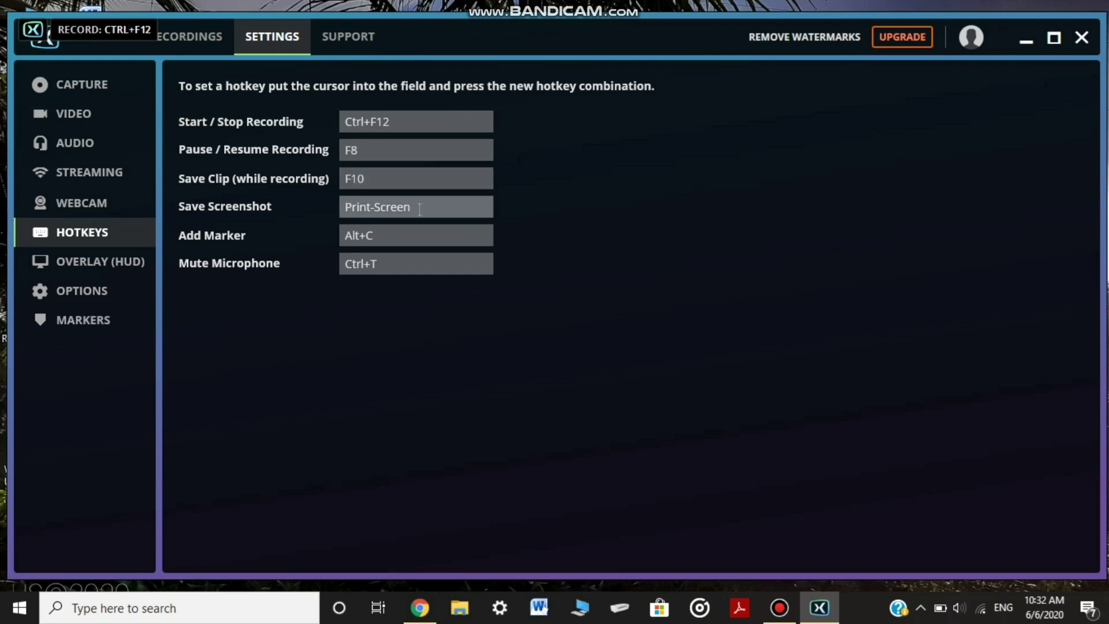
left_click(415, 229)
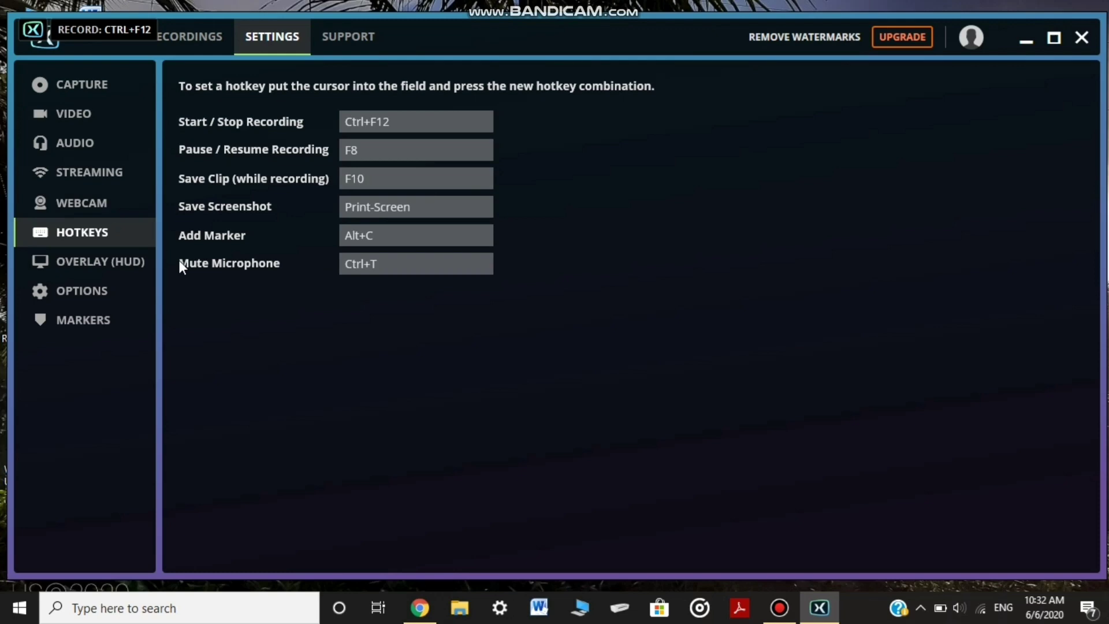
- Try the top-centre position for the recording overlay, and set it to the middle of the screen's right edge
left_click(123, 261)
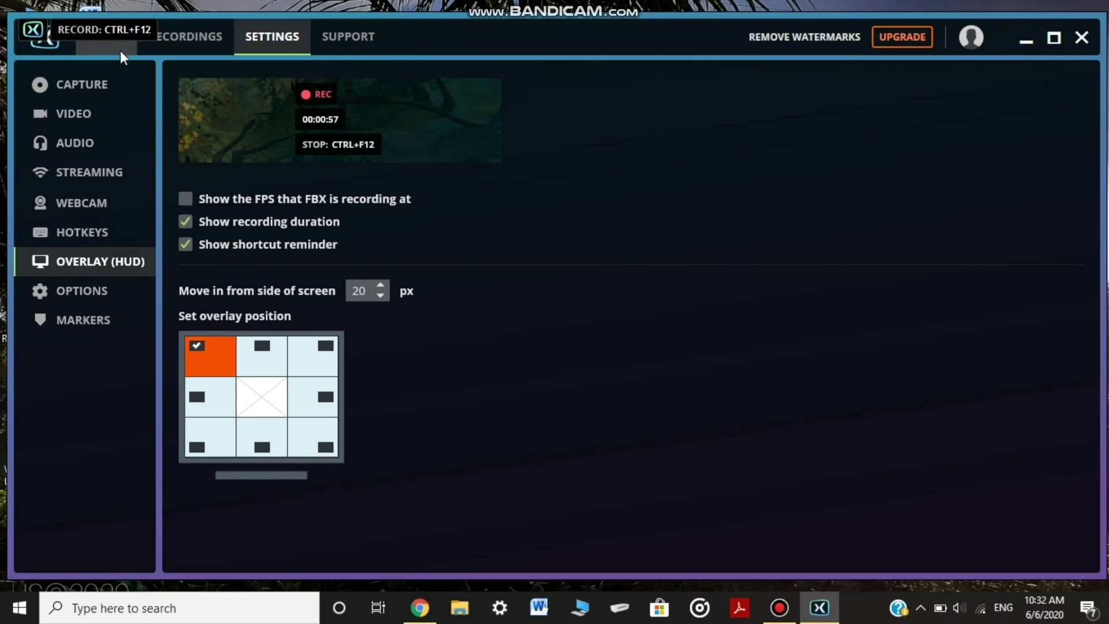
left_click(259, 342)
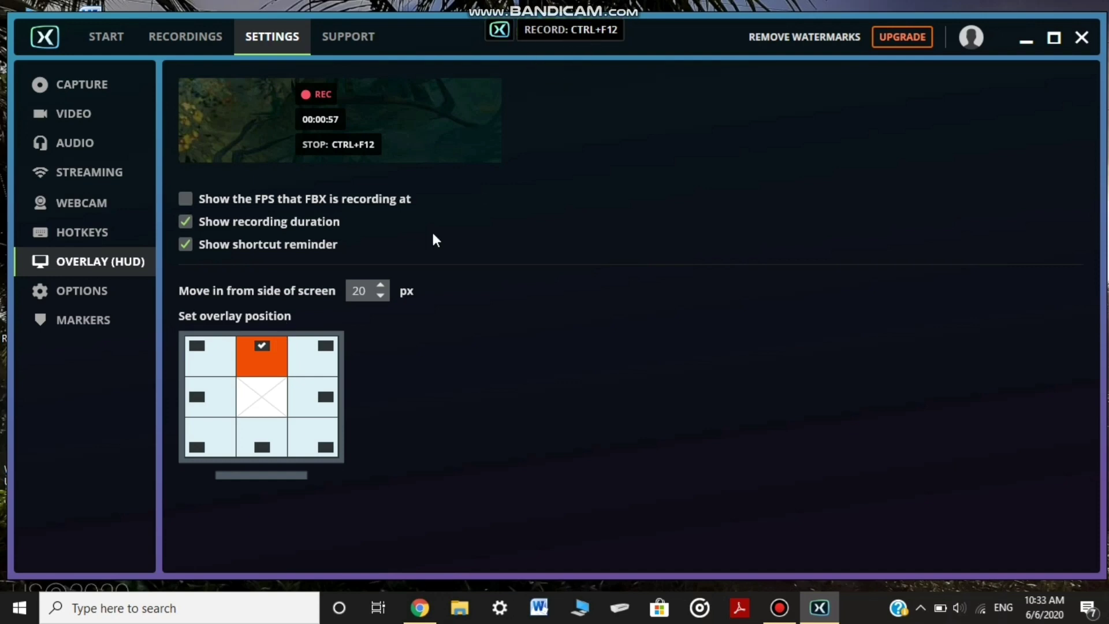
left_click(254, 402)
left_click(305, 396)
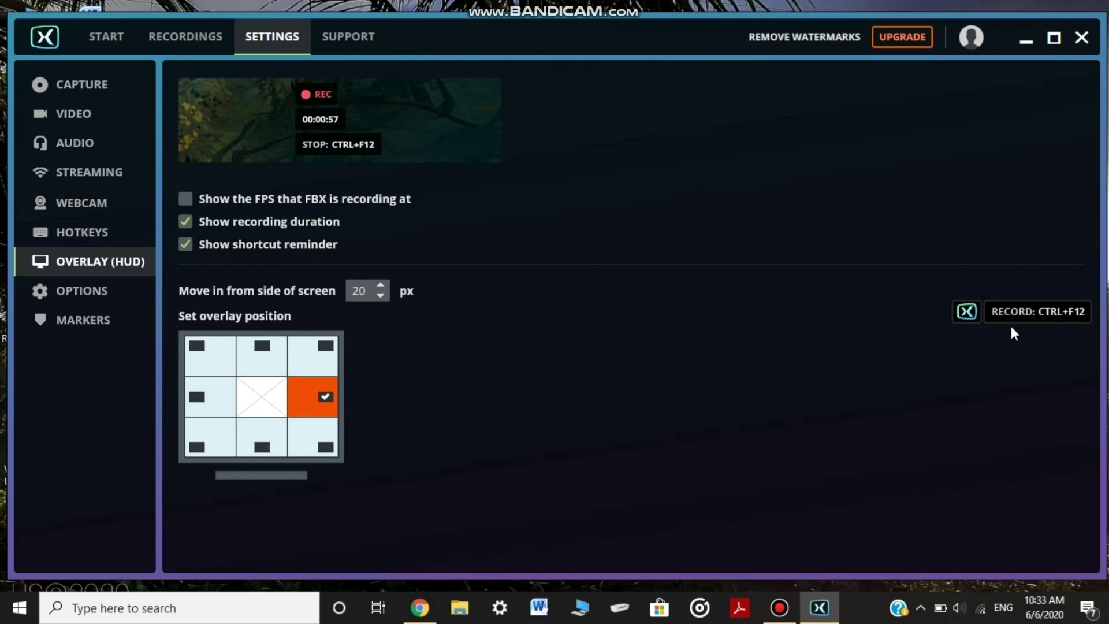
- Review the cursor recording choices and save folders in the options, and accept the recordings folder without choosing another
left_click(71, 298)
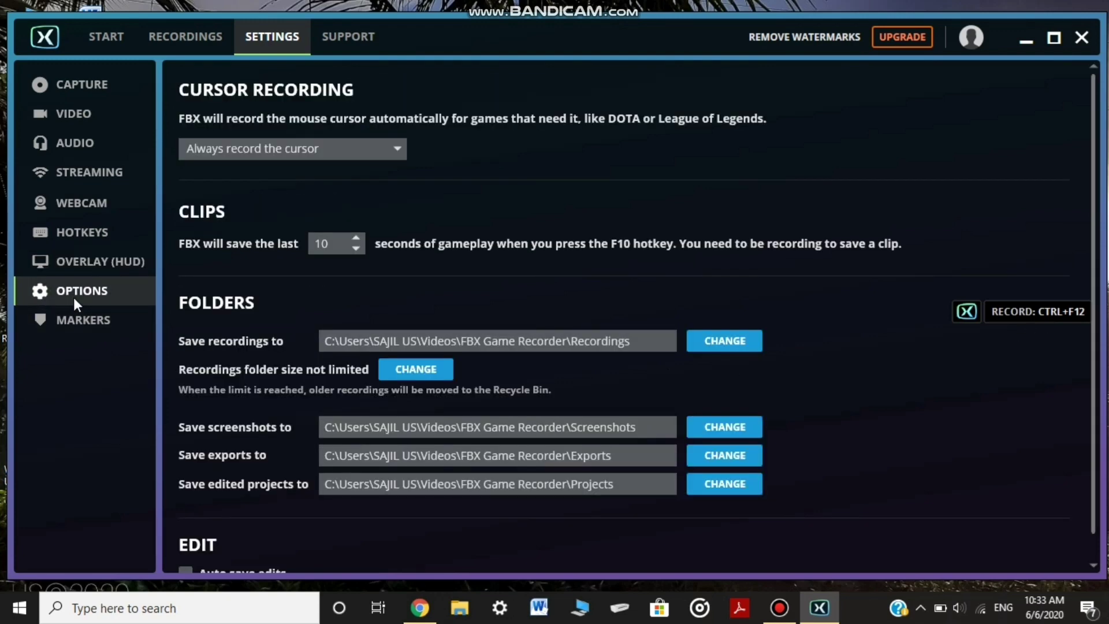
left_click(395, 149)
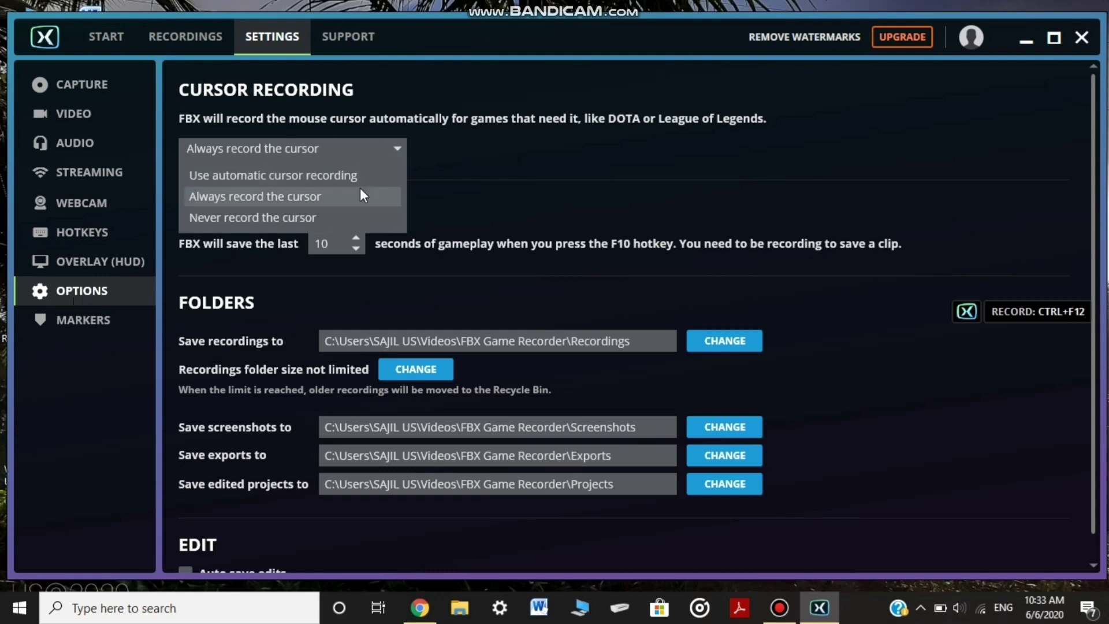
left_click(442, 206)
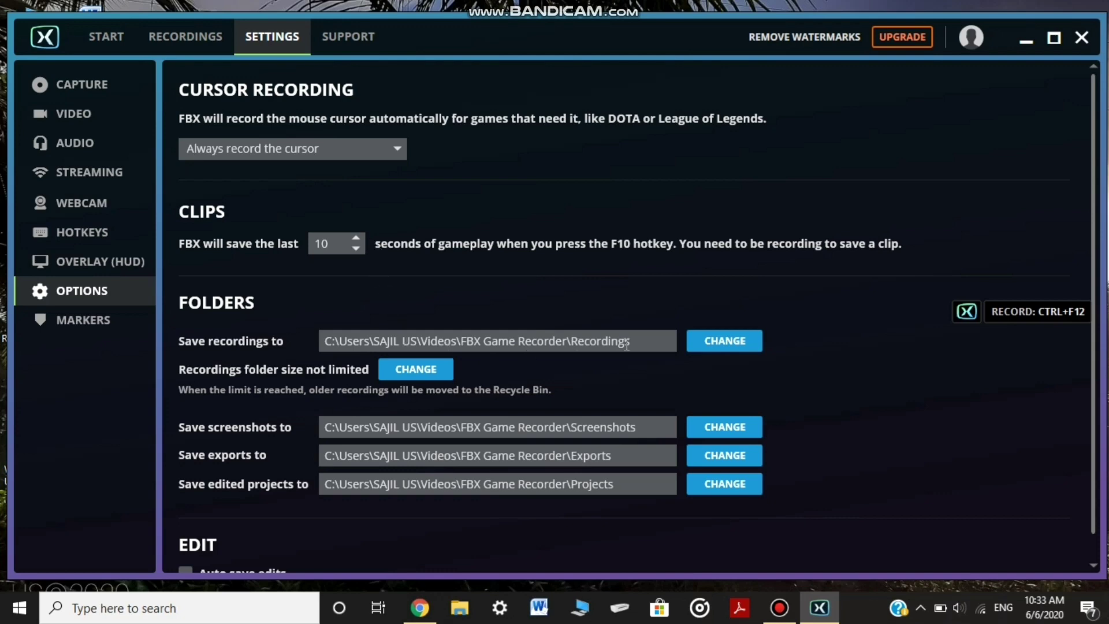
left_click(702, 342)
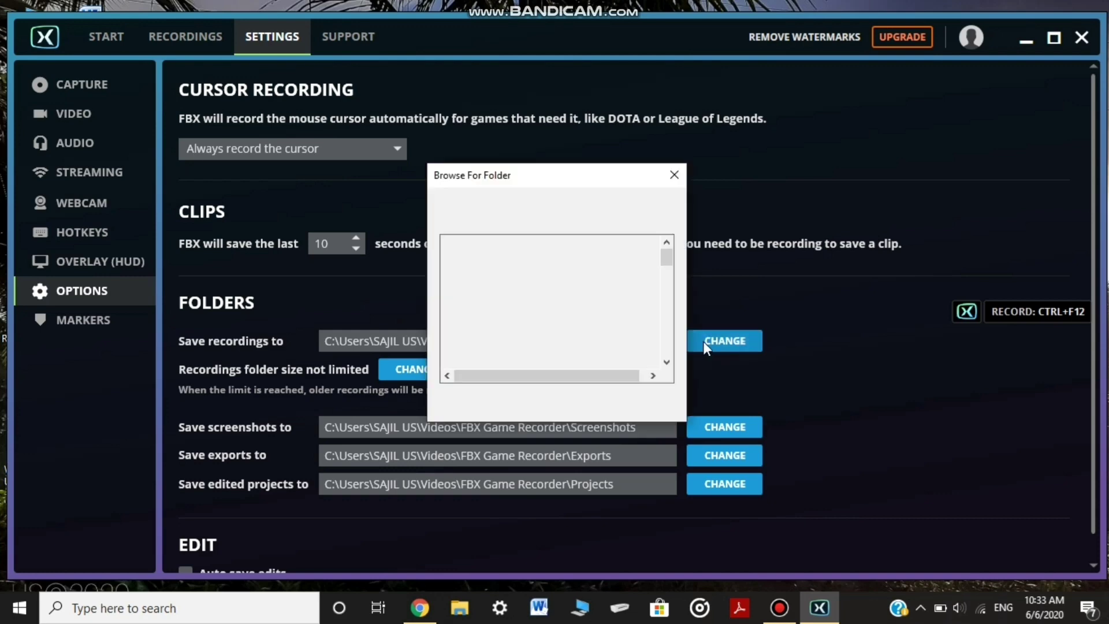
scroll(617, 317, "down", 1)
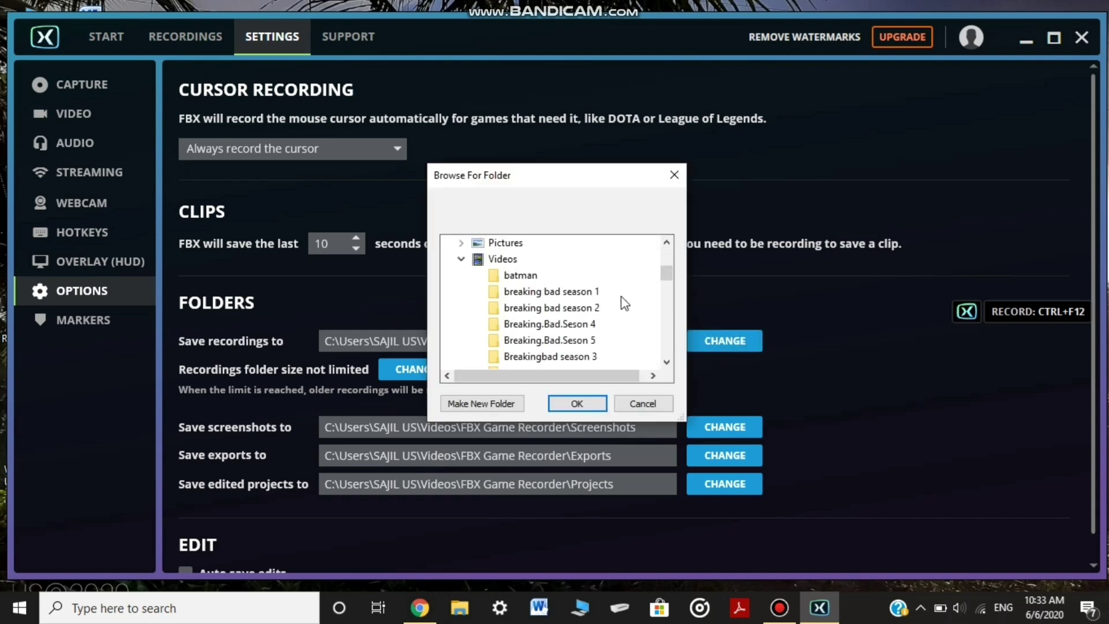
left_click(595, 400)
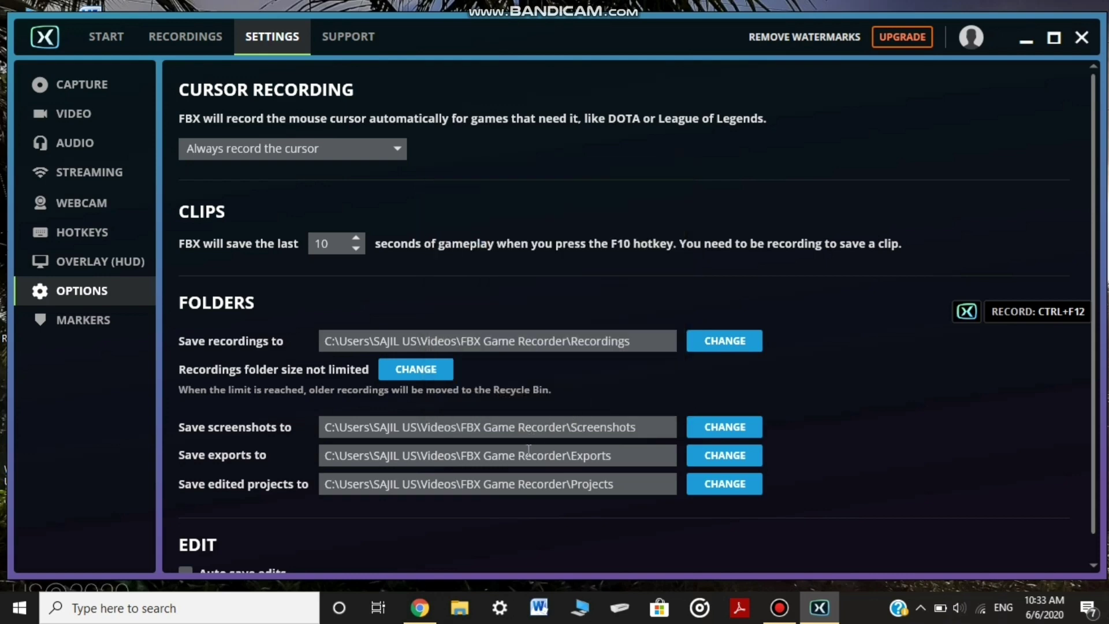
scroll(542, 460, "down", 1)
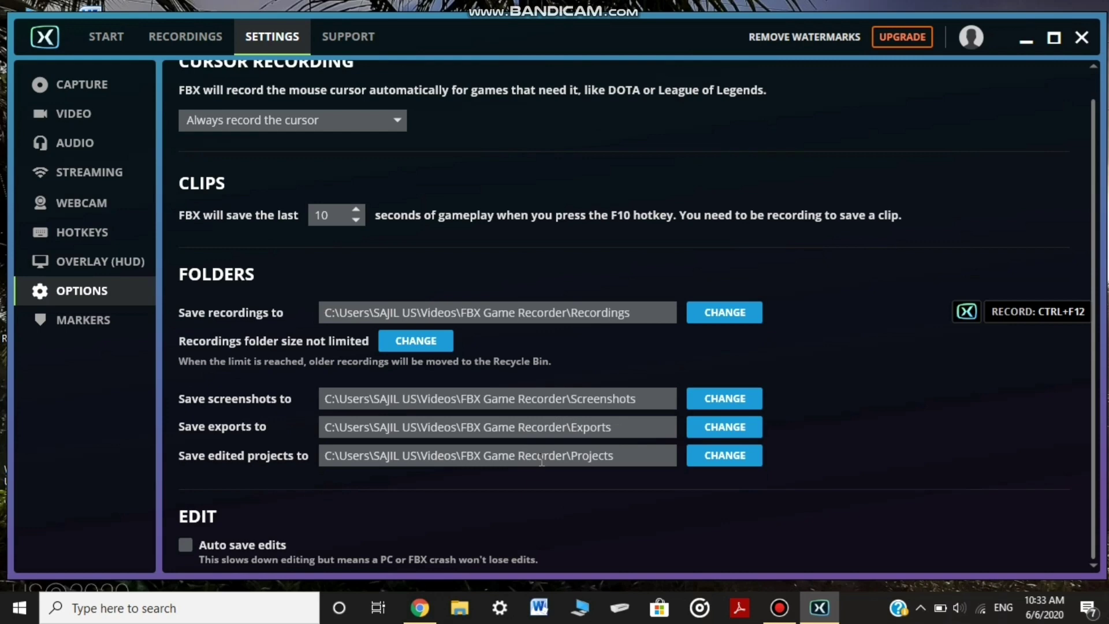
- View the marker settings, and read the annual subscription and lifetime license offers on the FBX store page in the browser
left_click(74, 326)
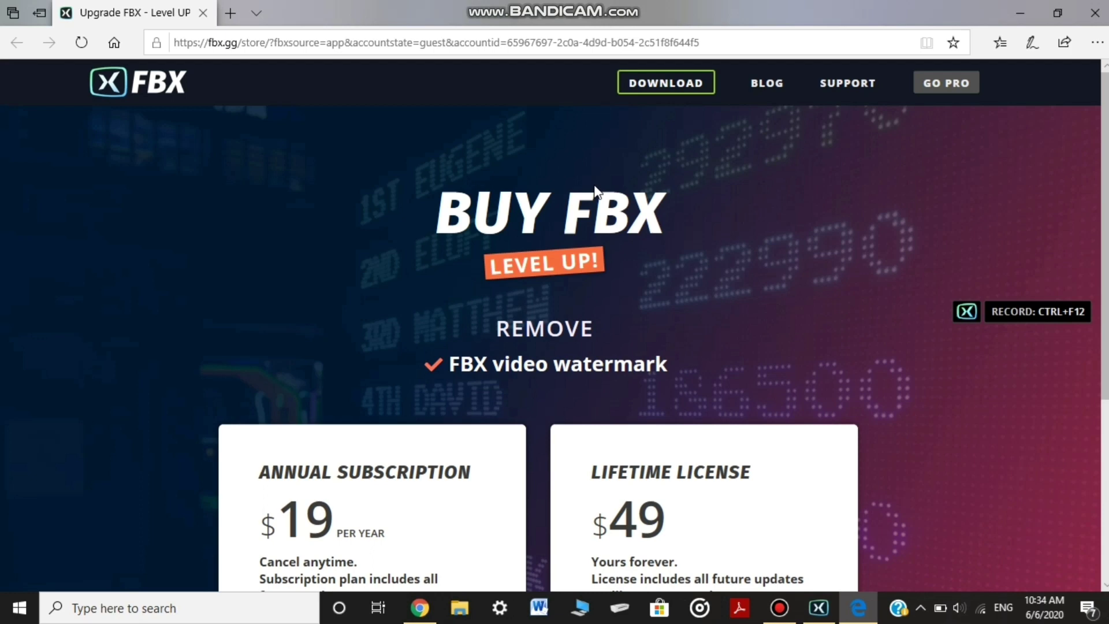
scroll(443, 281, "down", 2)
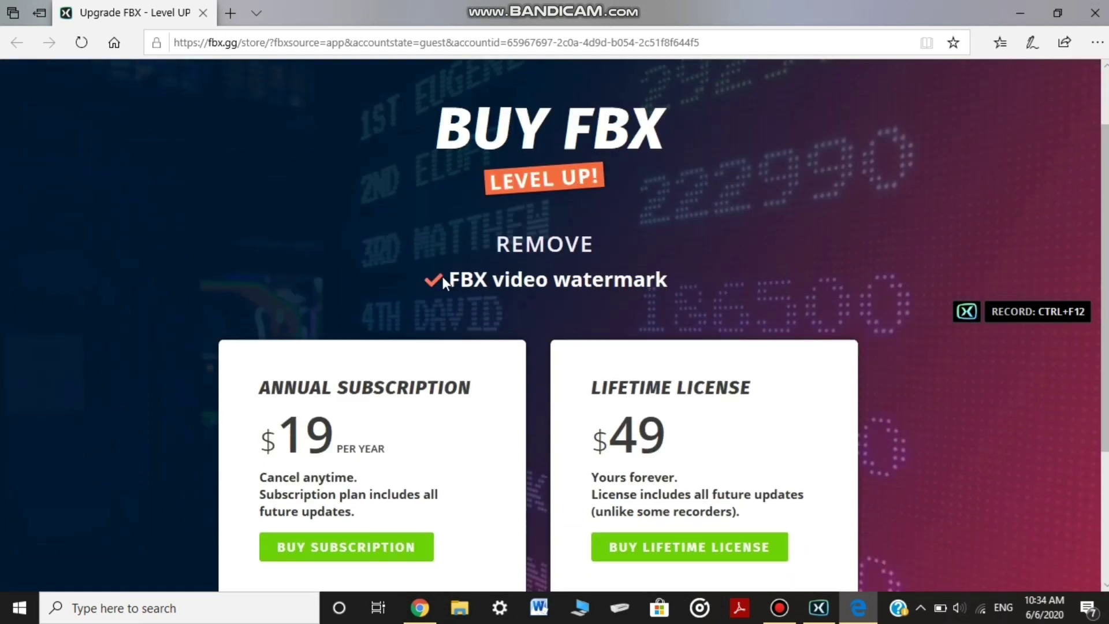
scroll(727, 212, "down", 2)
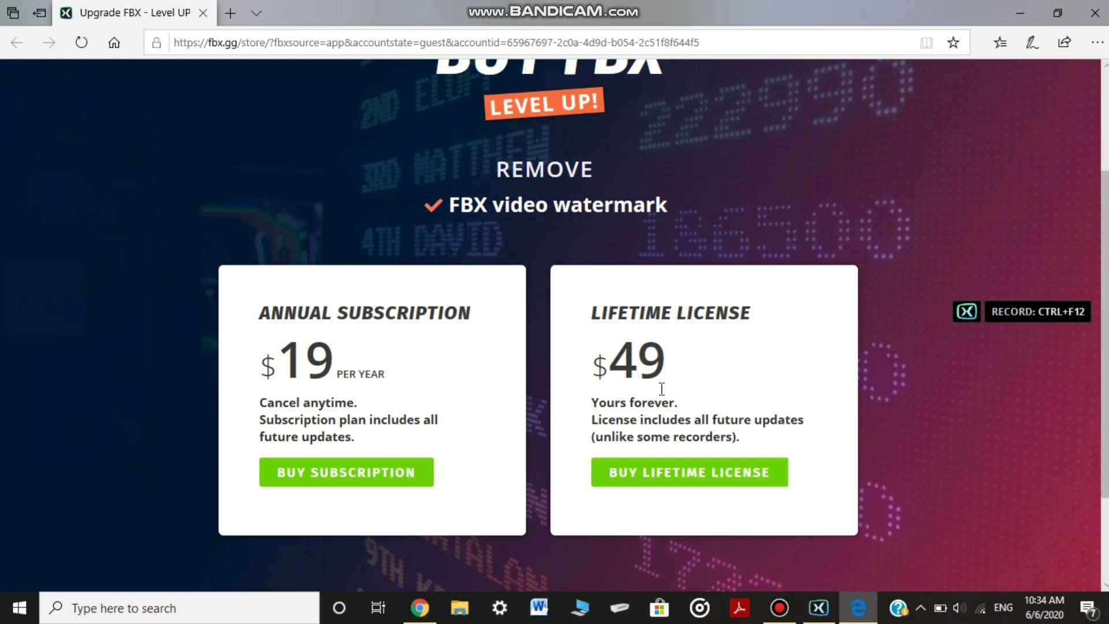
scroll(662, 389, "down", 1)
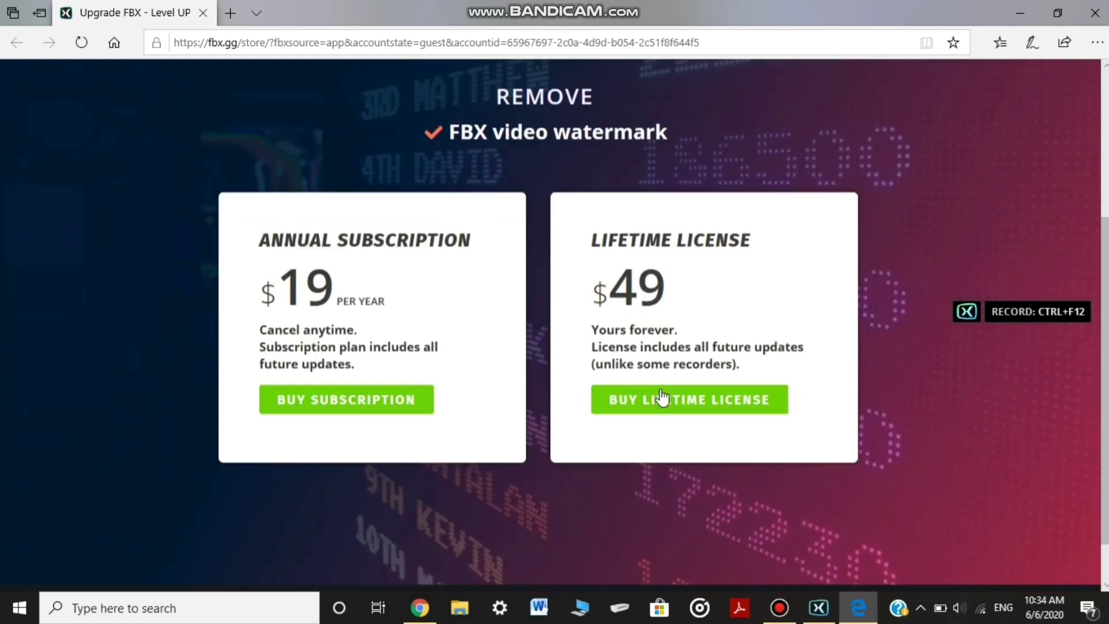
scroll(780, 554, "up", 2)
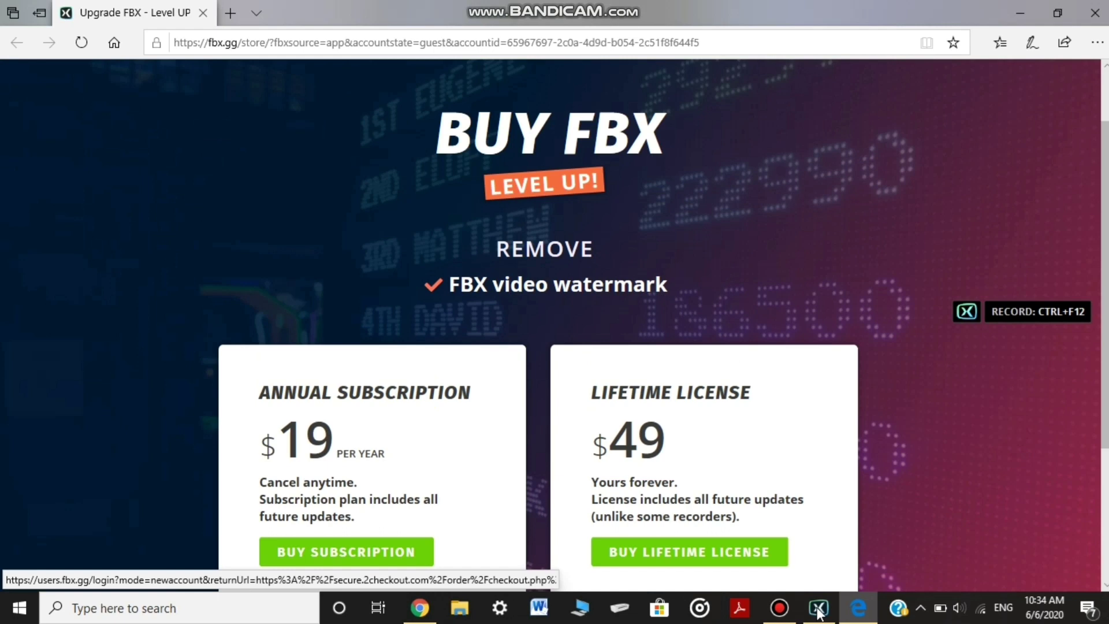
- Switch back to FBX Game Recorder, look at the support and start pages, and return to the recordings
left_click(819, 608)
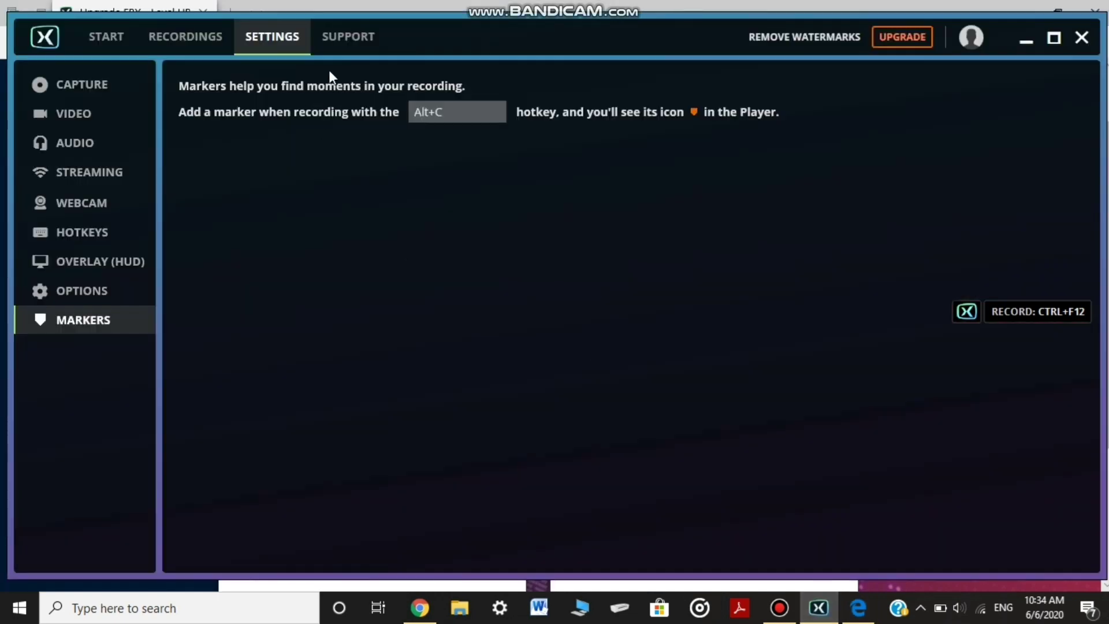
left_click(334, 32)
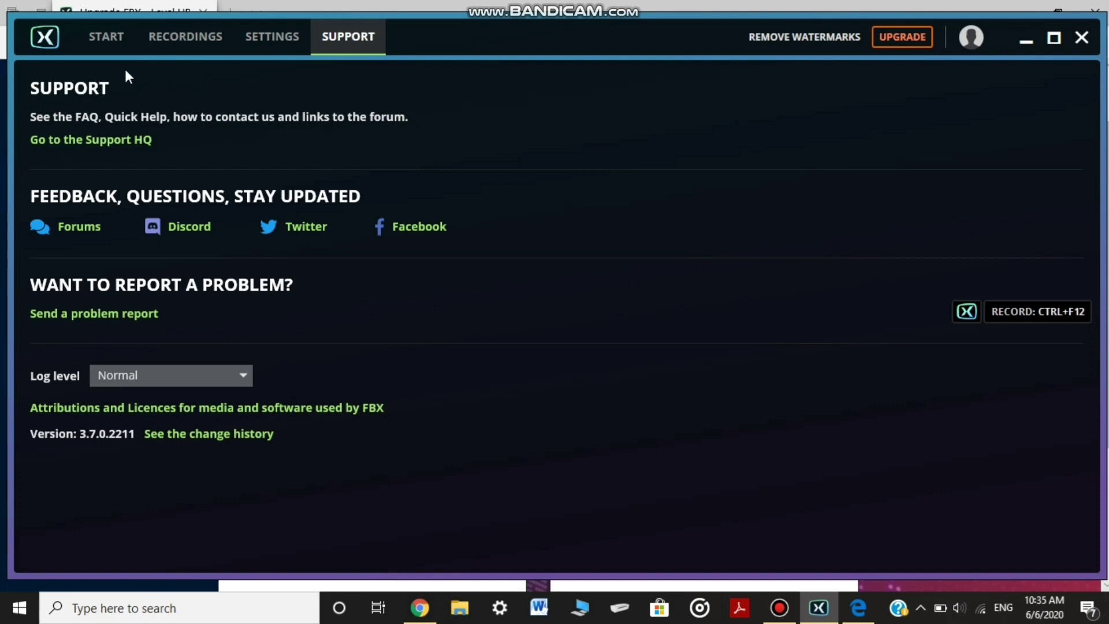
left_click(94, 37)
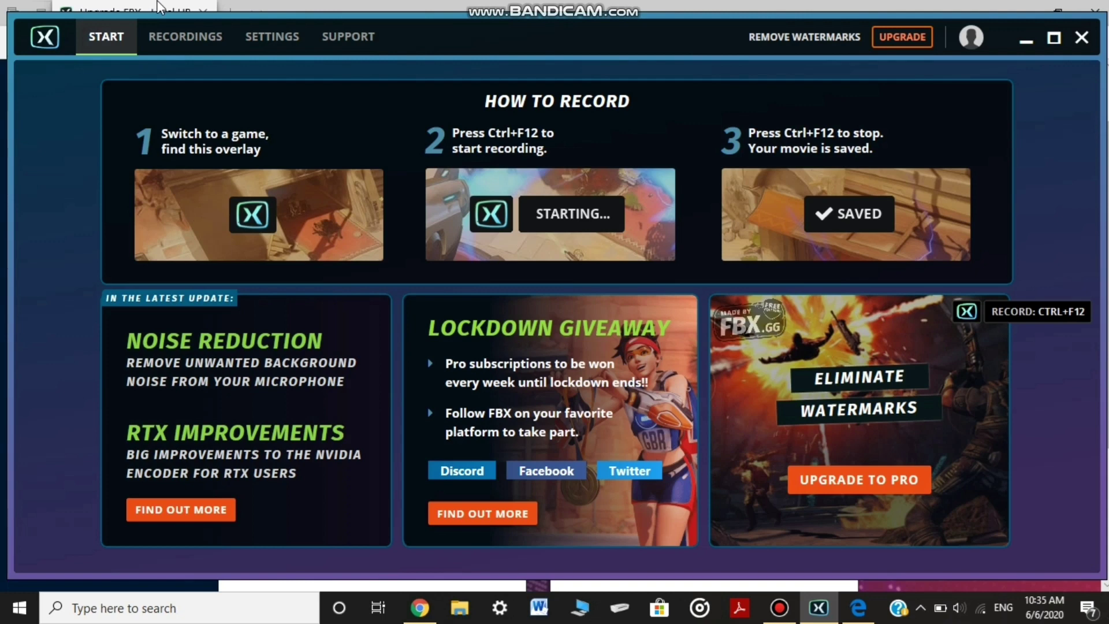
left_click(167, 35)
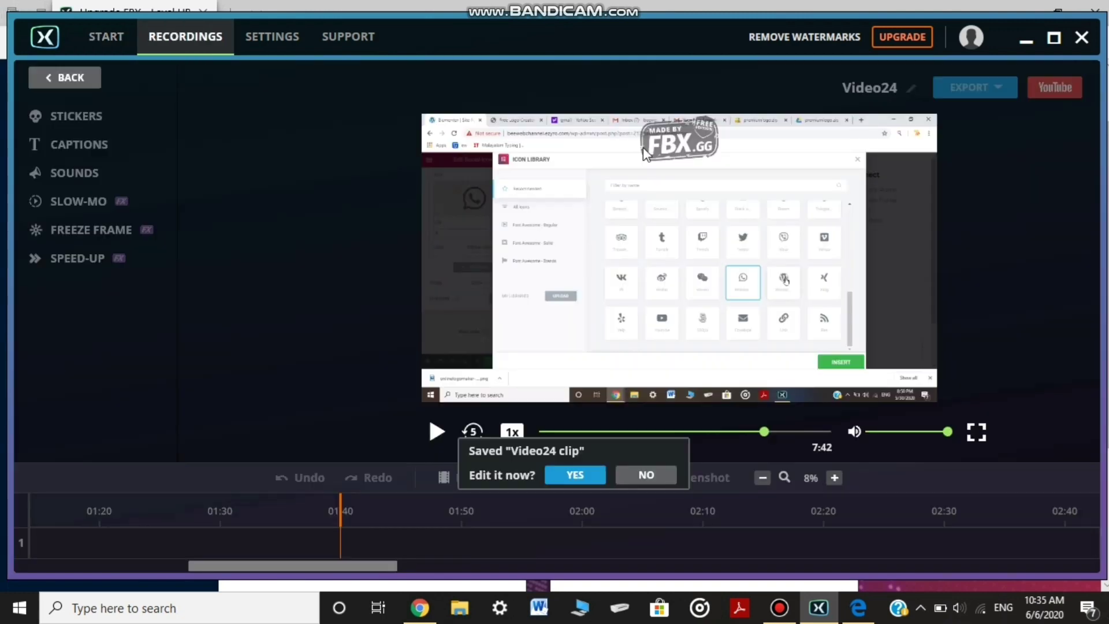